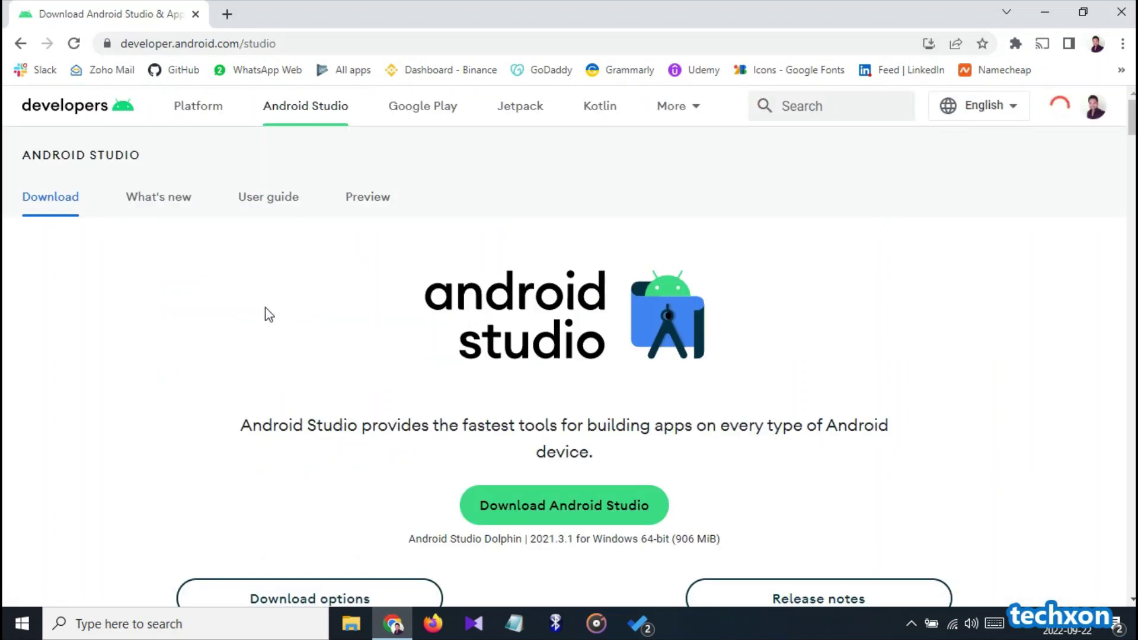
Step: Look through the Android Studio page down to the table of installer packages for each platform
scroll(256, 313, "down", 3)
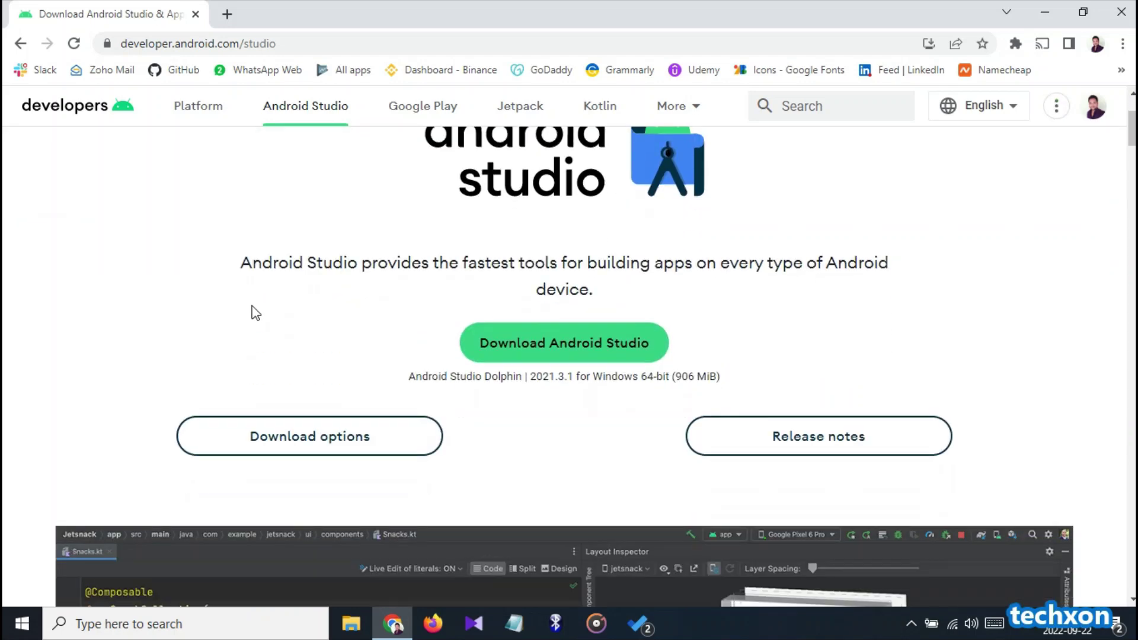
scroll(256, 313, "up", 3)
scroll(255, 308, "down", 1)
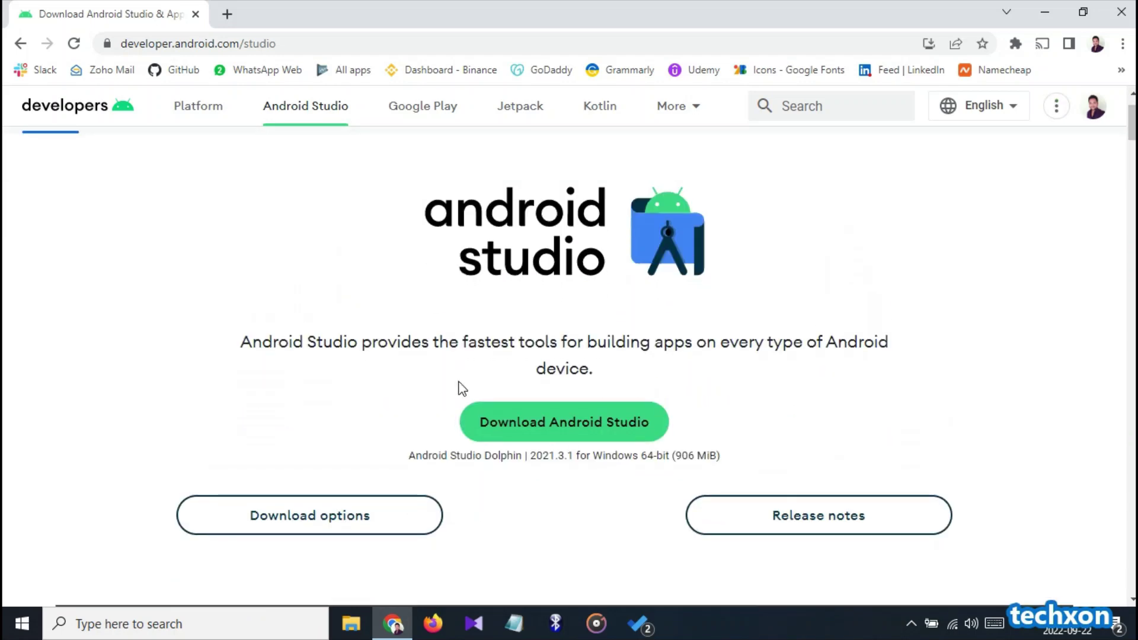
scroll(342, 409, "down", 1)
scroll(341, 409, "down", 15)
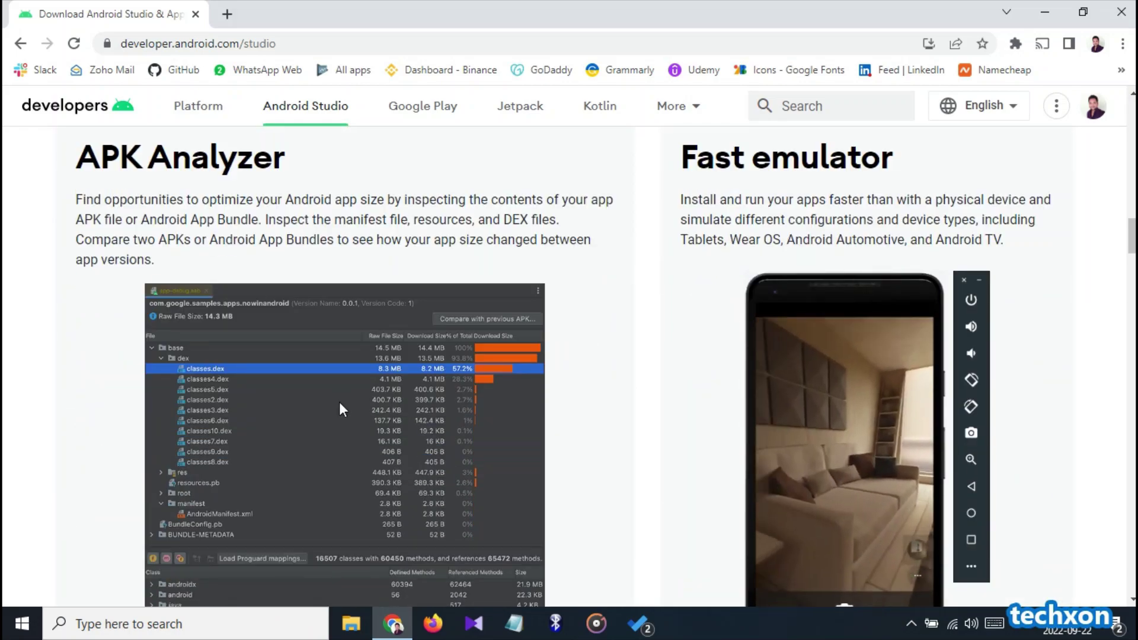
scroll(340, 403, "down", 15)
scroll(333, 412, "down", 15)
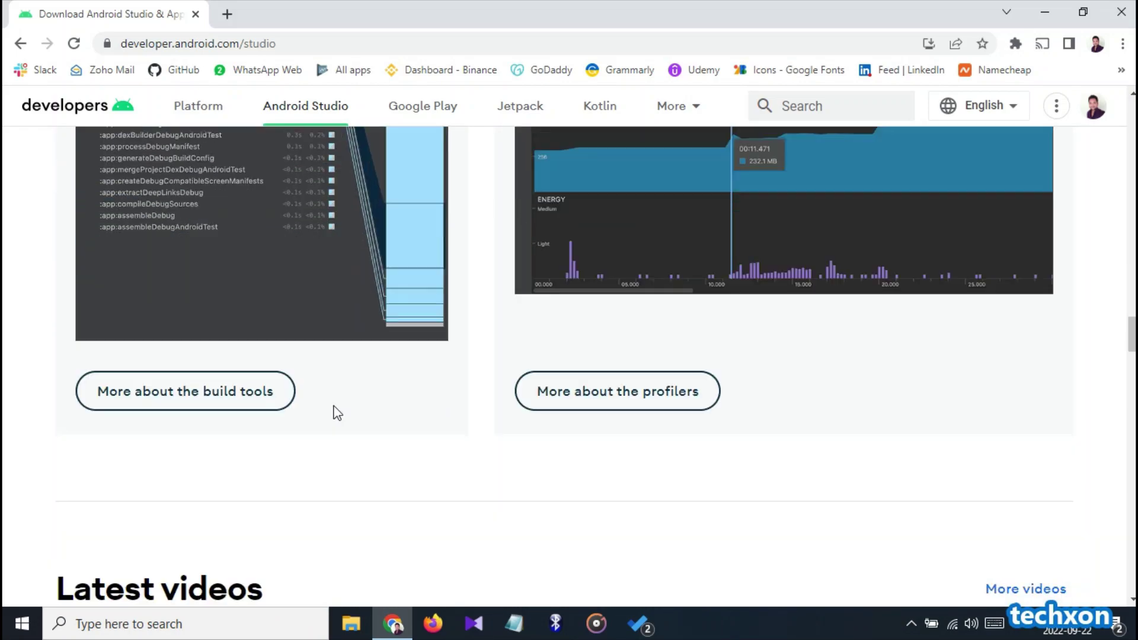
scroll(230, 330, "up", 3)
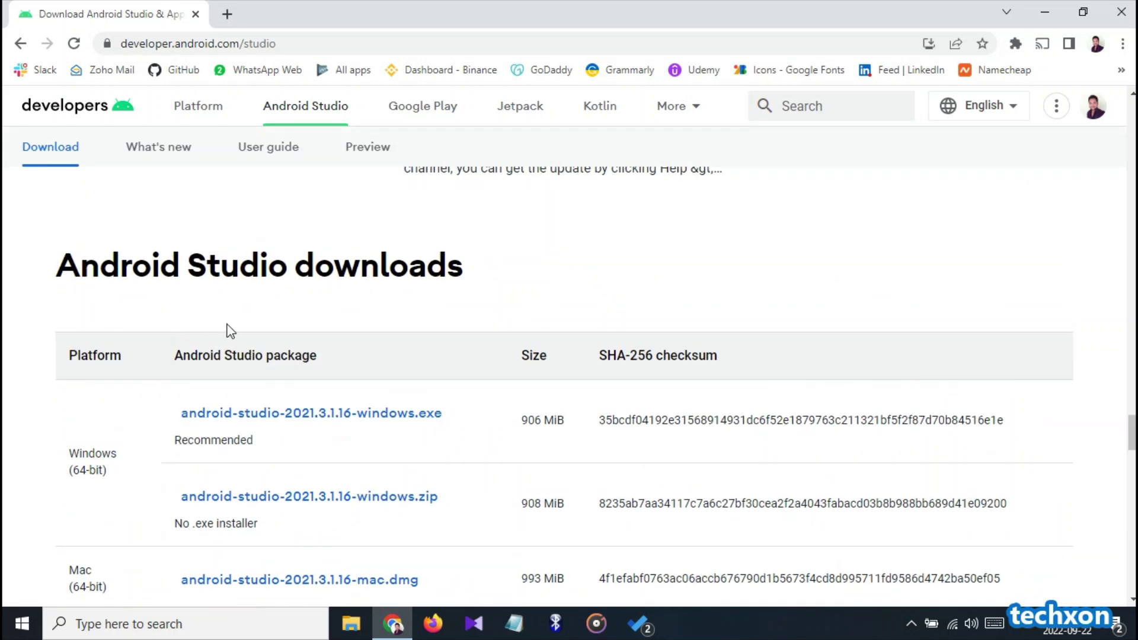
scroll(278, 367, "down", 1)
scroll(266, 379, "down", 3)
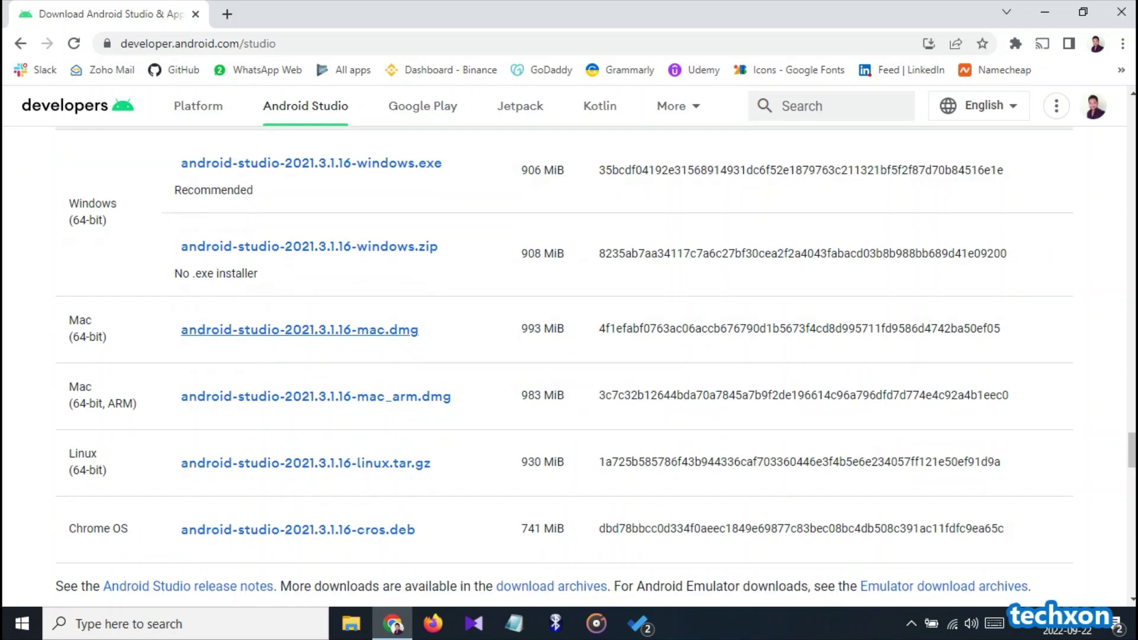
Step: Examine the command line tools section and the system requirements per platform, and return to the main Android Studio download option
scroll(287, 350, "down", 12)
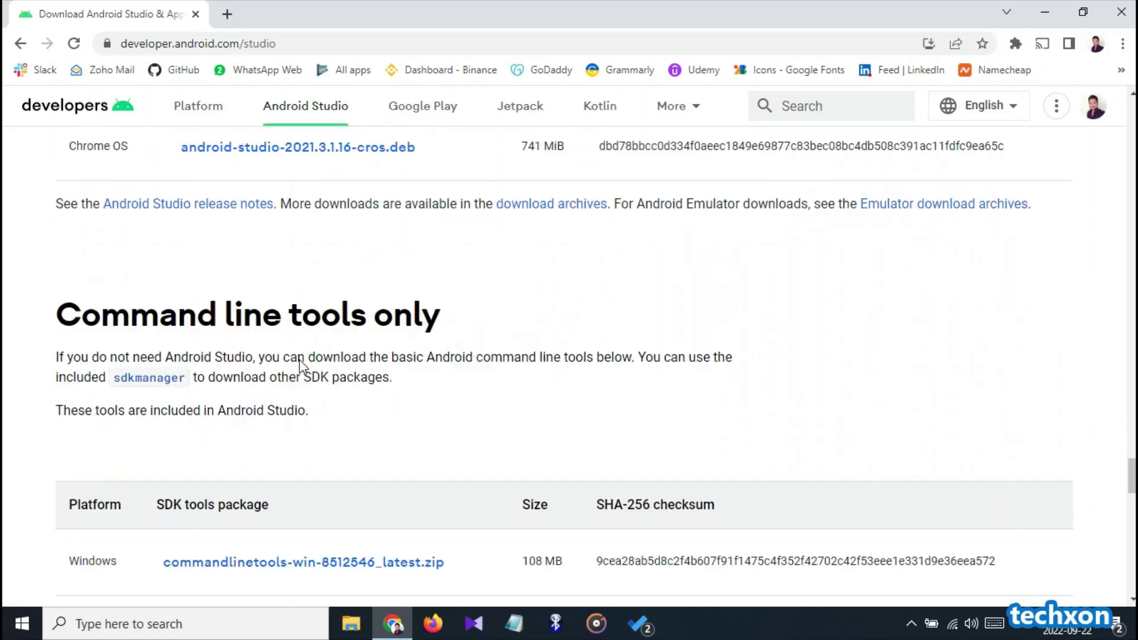
scroll(300, 360, "down", 6)
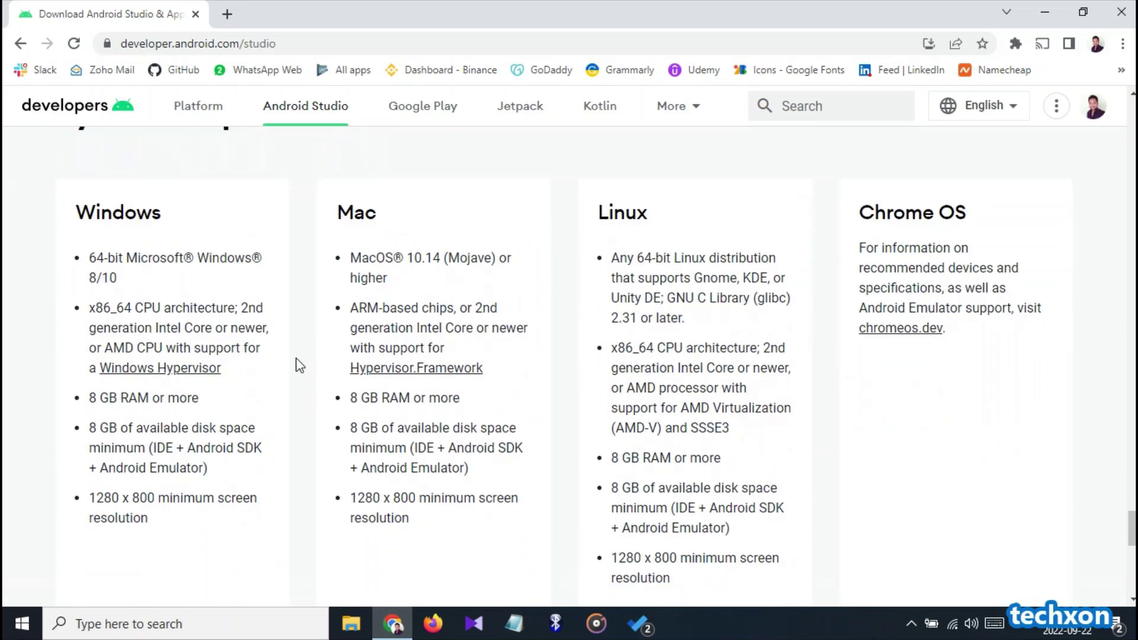
scroll(299, 365, "down", 7)
scroll(297, 366, "up", 7)
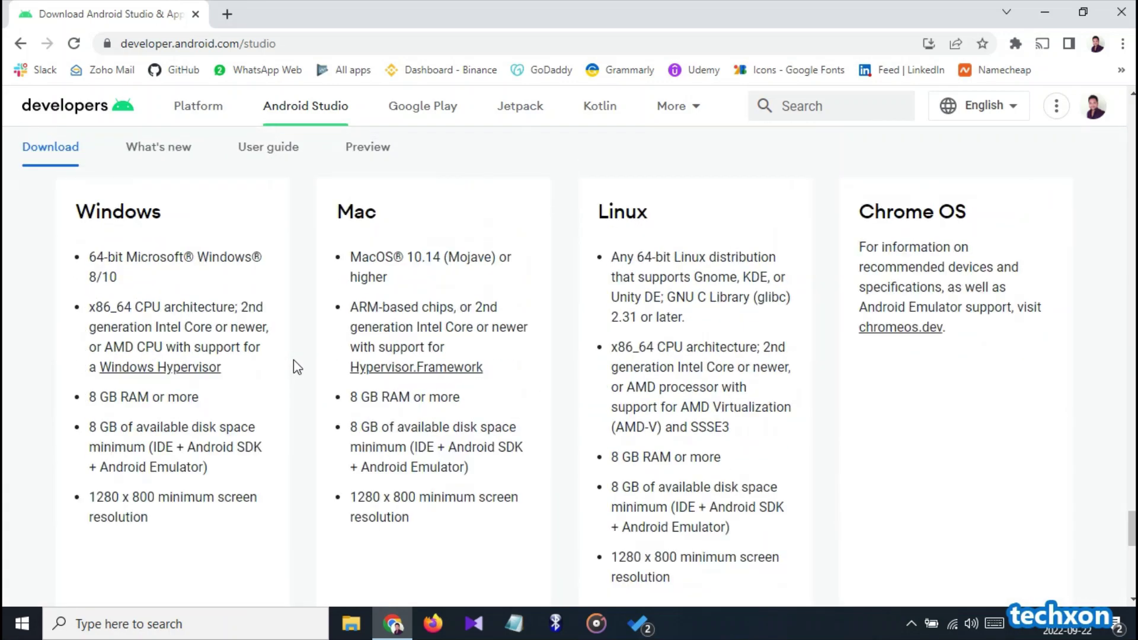
scroll(294, 366, "down", 7)
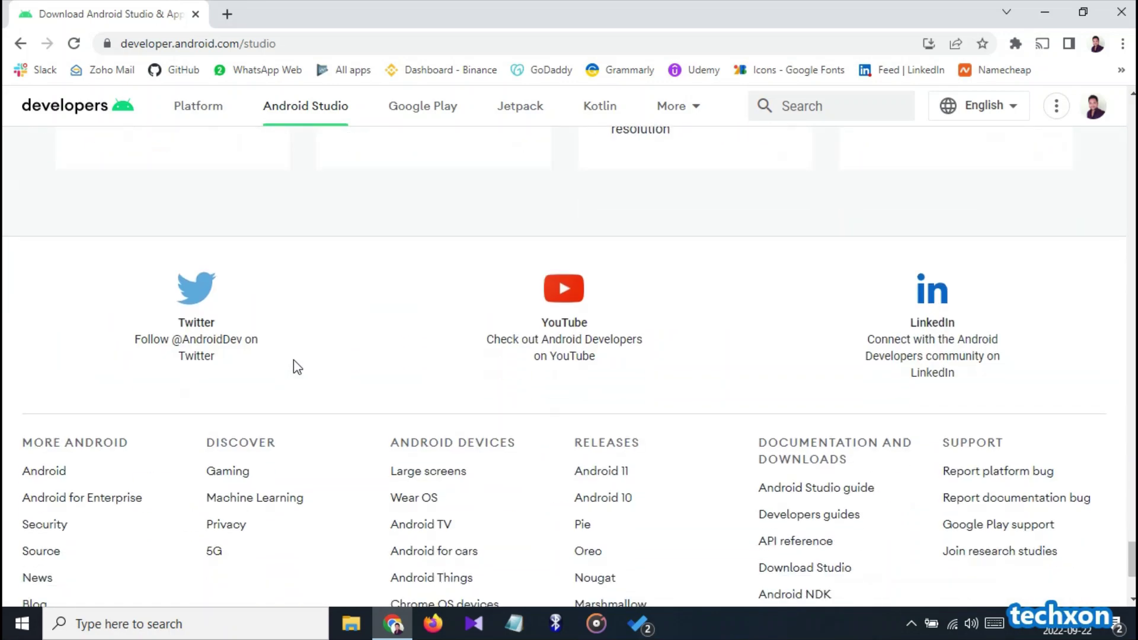
scroll(293, 367, "up", 15)
left_click_drag(1131, 403, 1114, 114)
scroll(405, 435, "down", 1)
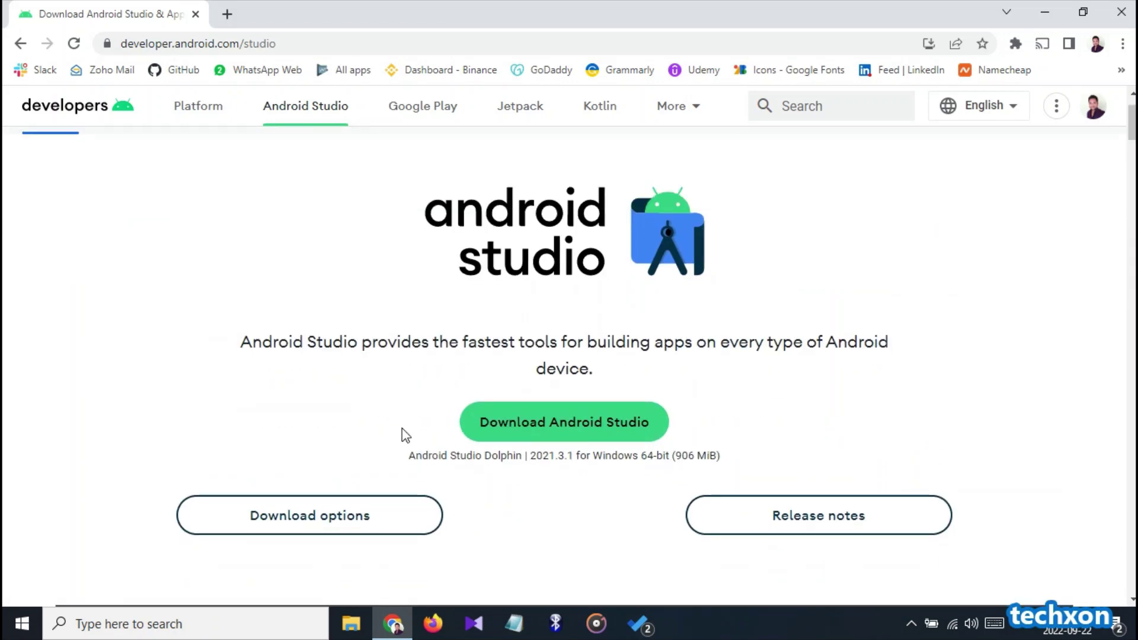
scroll(918, 316, "down", 1)
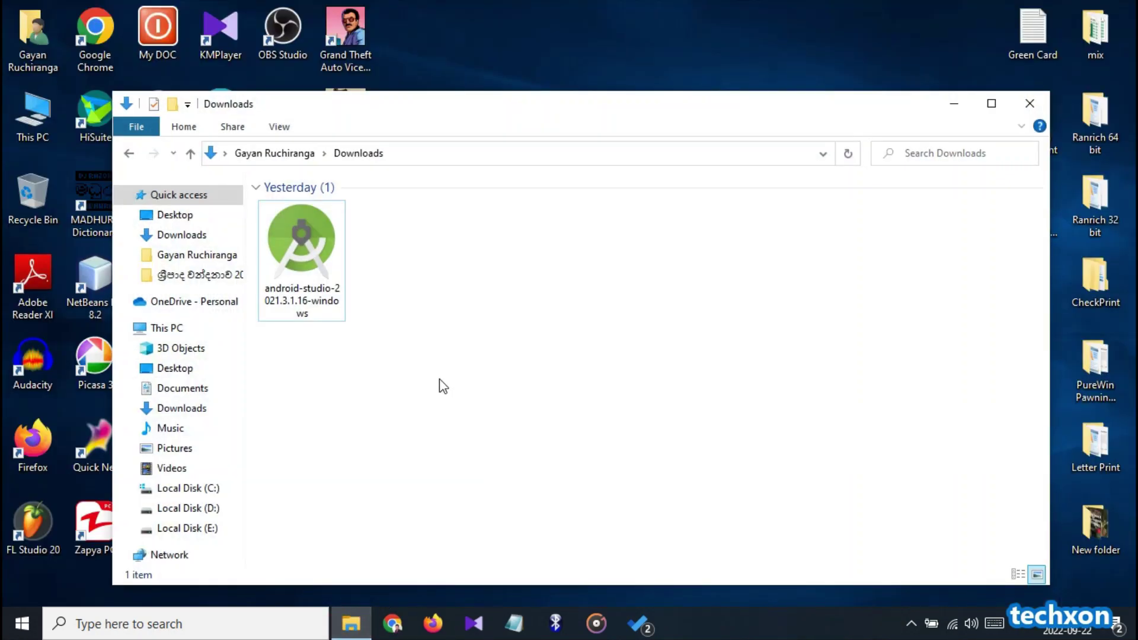
Step: Run the android-studio-2021.3.1.16-windows installer from the Downloads folder and minimize the folder window
left_click(302, 256)
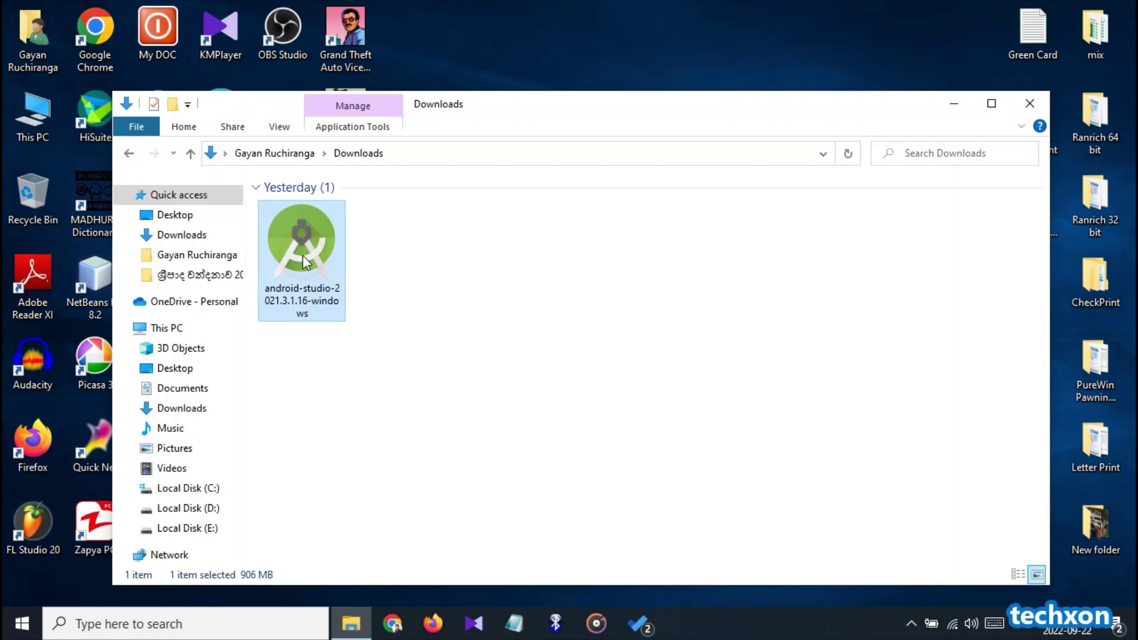
left_click(387, 260)
double_click(294, 237)
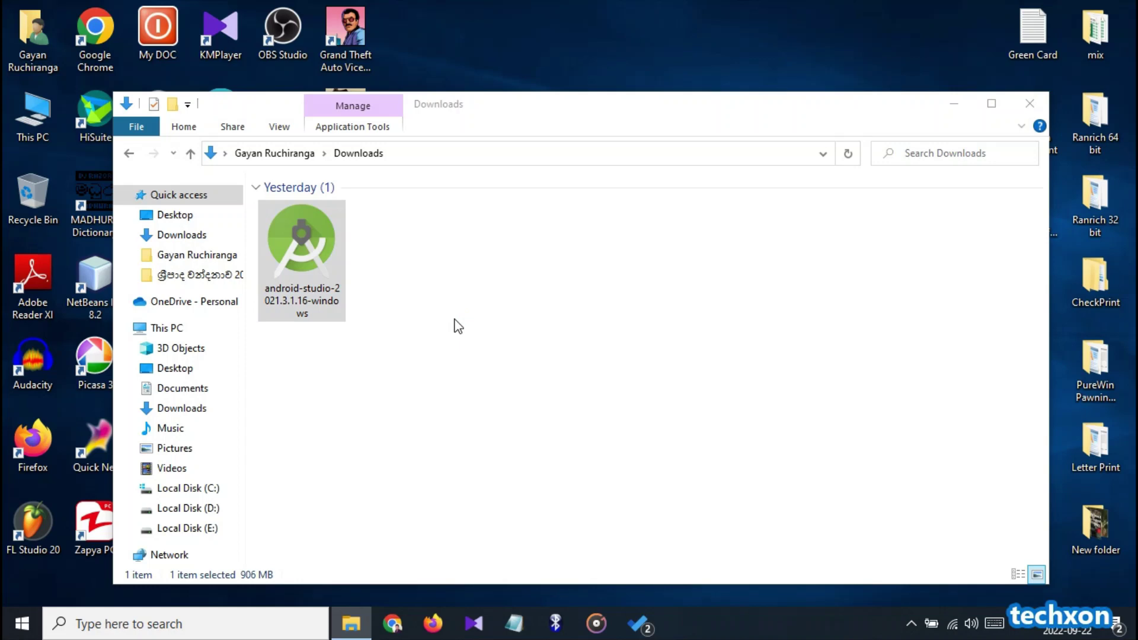
left_click(951, 108)
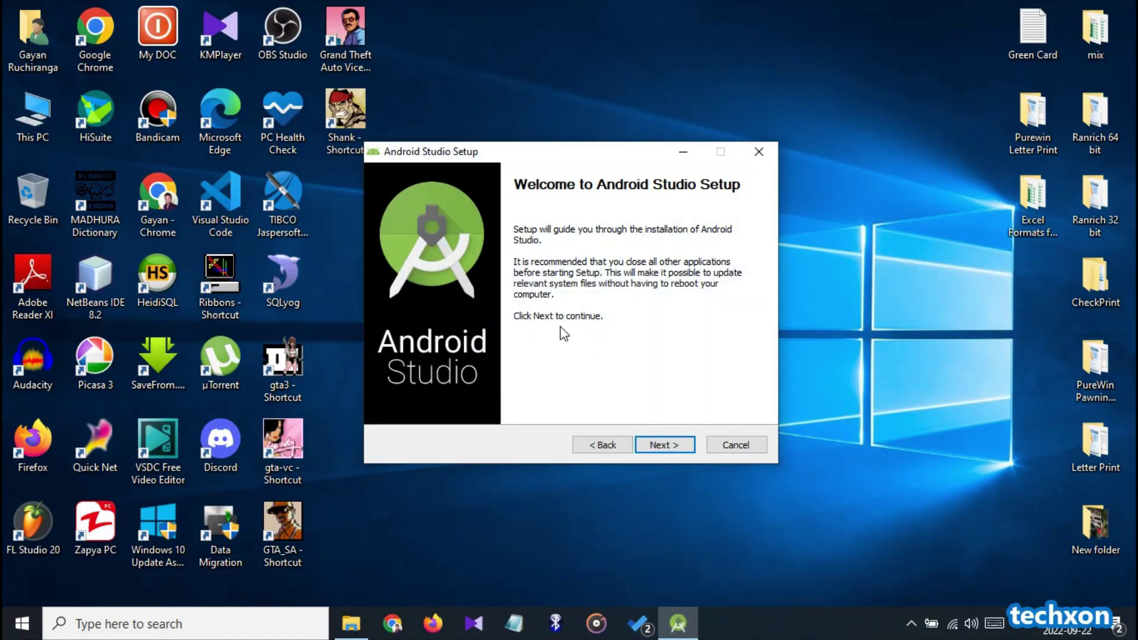
Step: Accept both the Android Studio and Android Virtual Device components and the install location C:\Program Files\Android\Android Studio
left_click(663, 445)
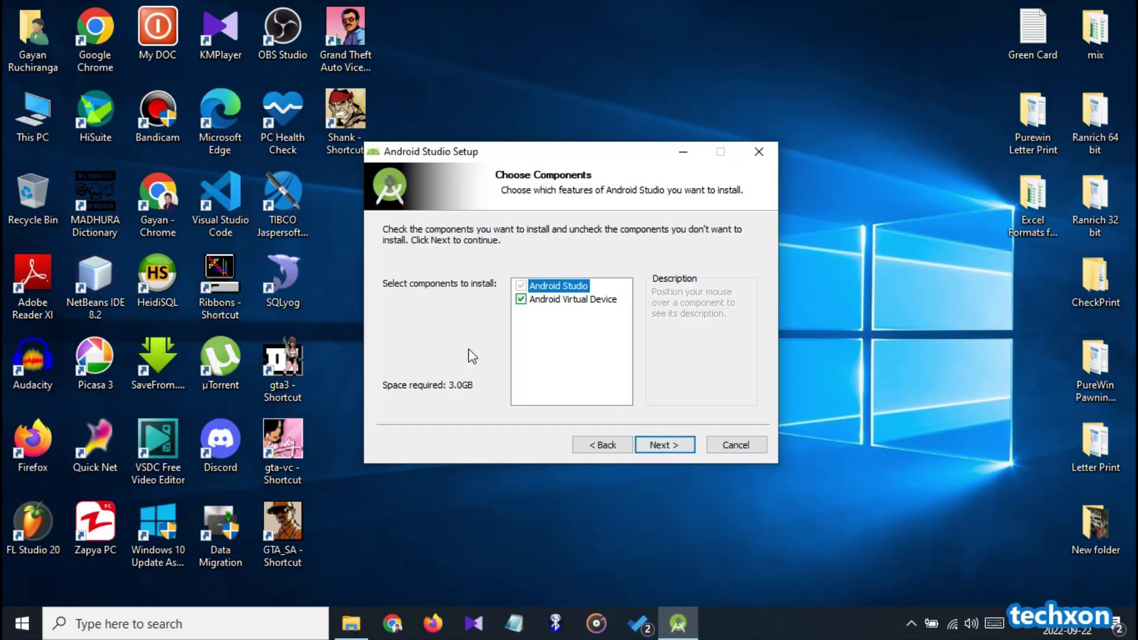
mouse_move(586, 290)
left_click(665, 445)
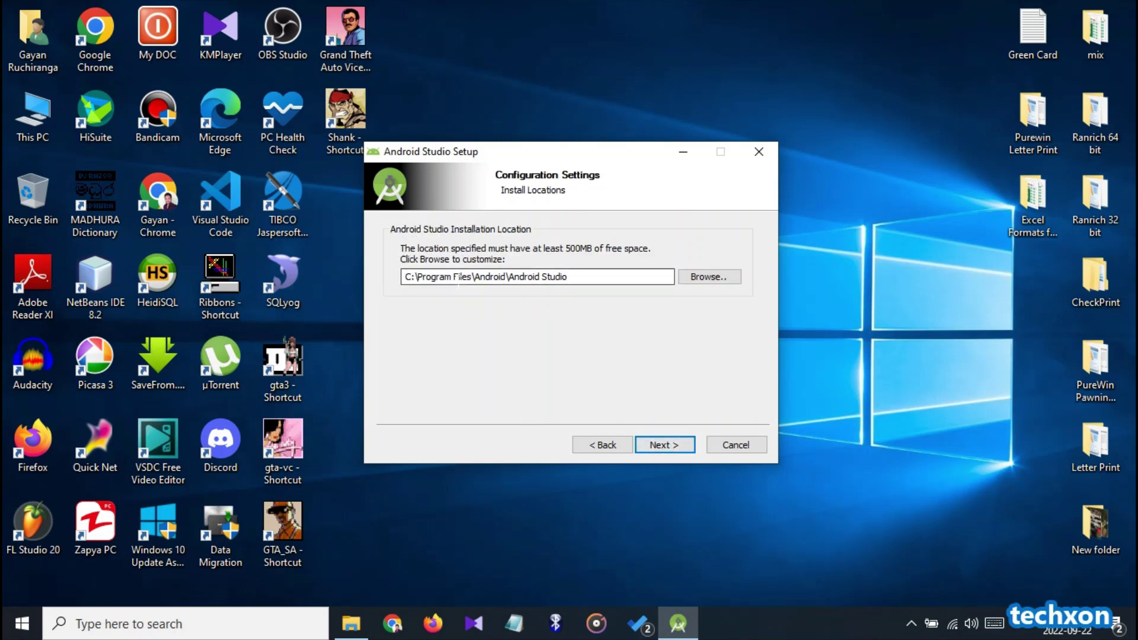
left_click(655, 444)
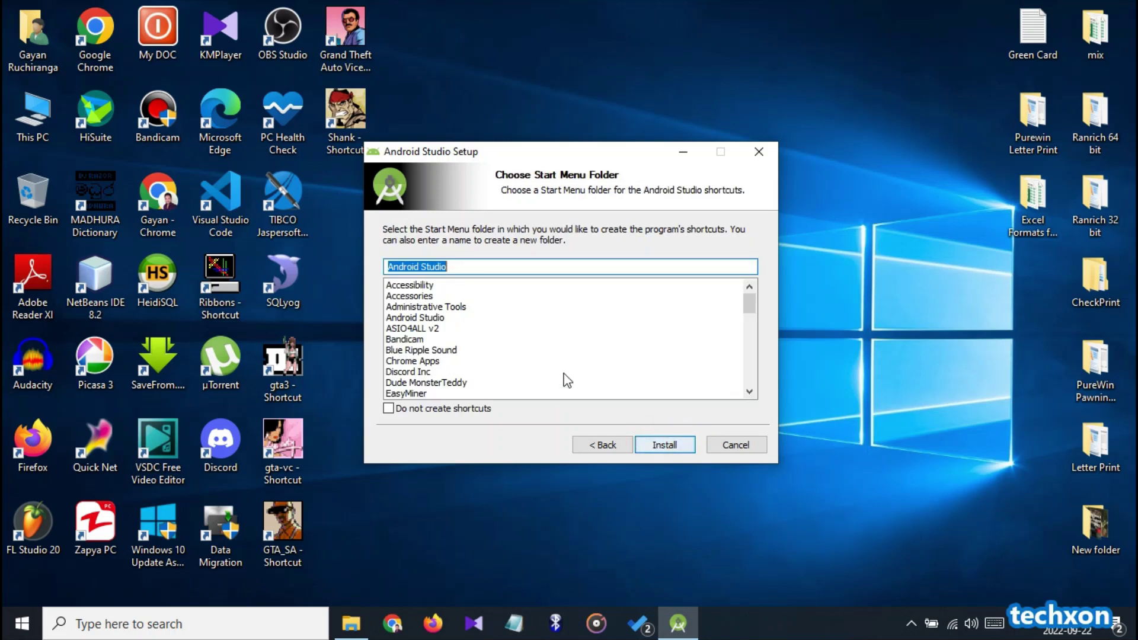
Step: Keep Android Studio as the Start Menu folder for the shortcuts and install the program
scroll(546, 371, "down", 3)
scroll(546, 372, "up", 3)
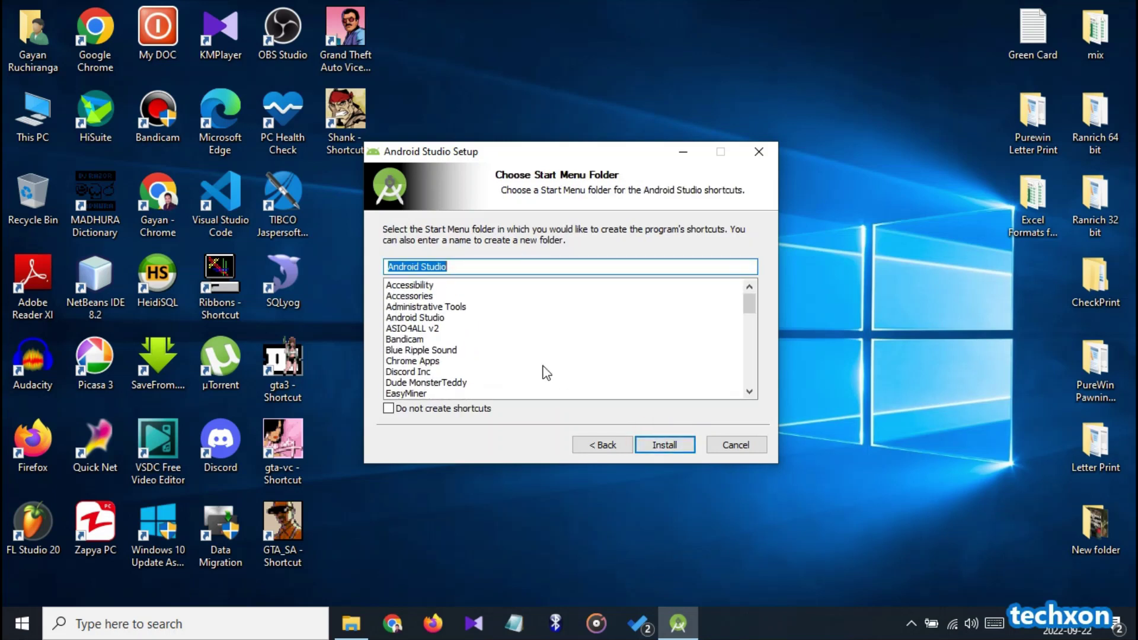
left_click(666, 442)
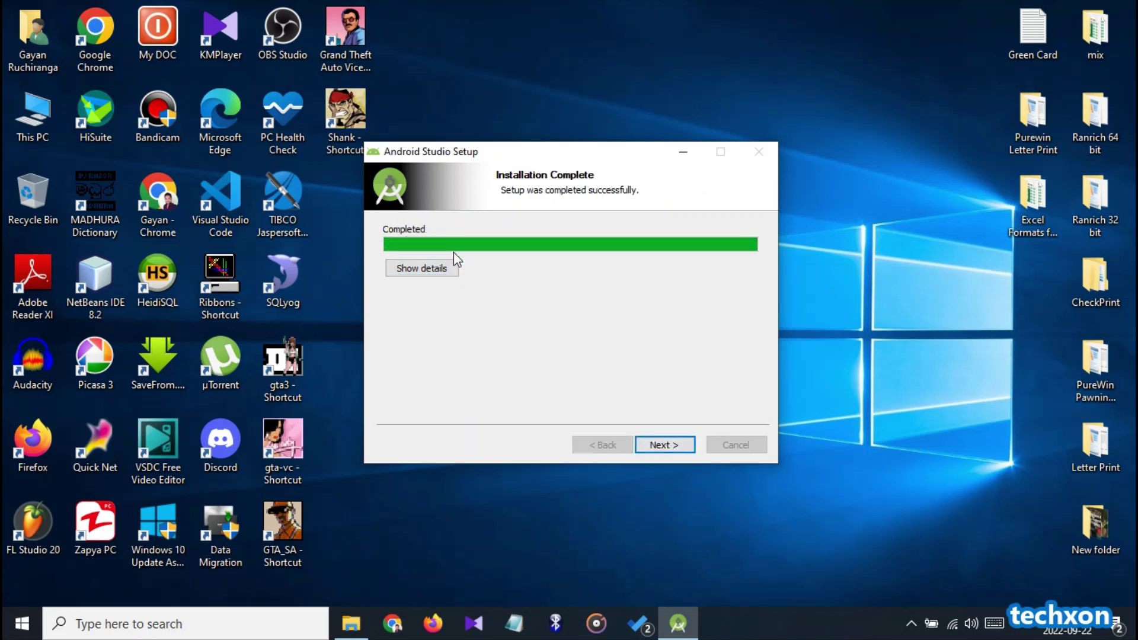
Step: Show the installation details and finish the setup with Start Android Studio enabled
left_click(434, 269)
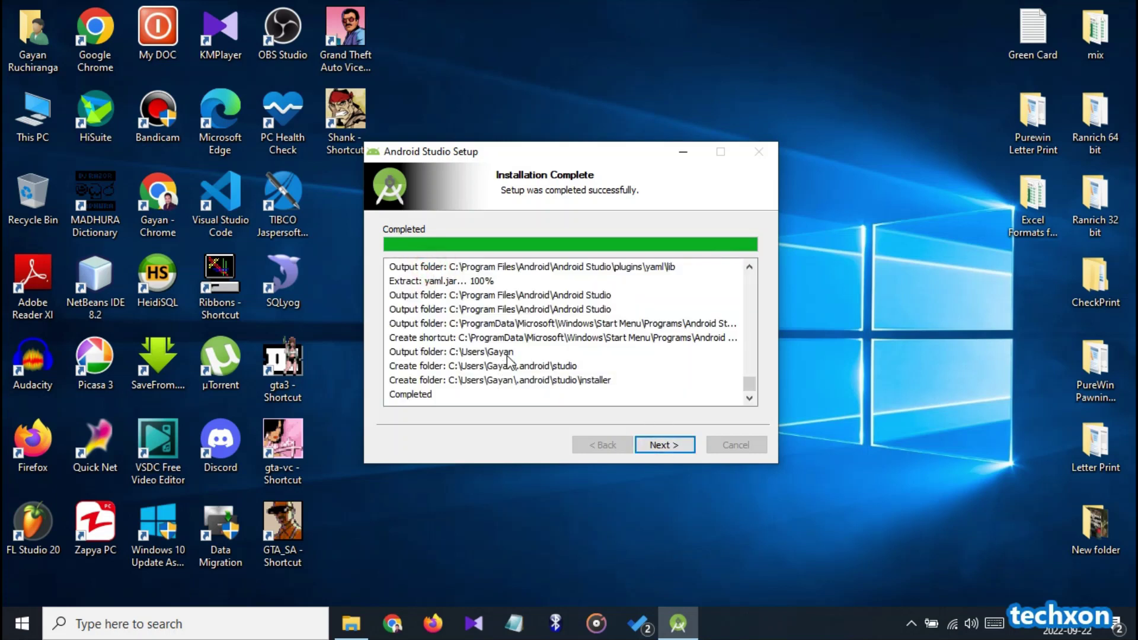
left_click(660, 444)
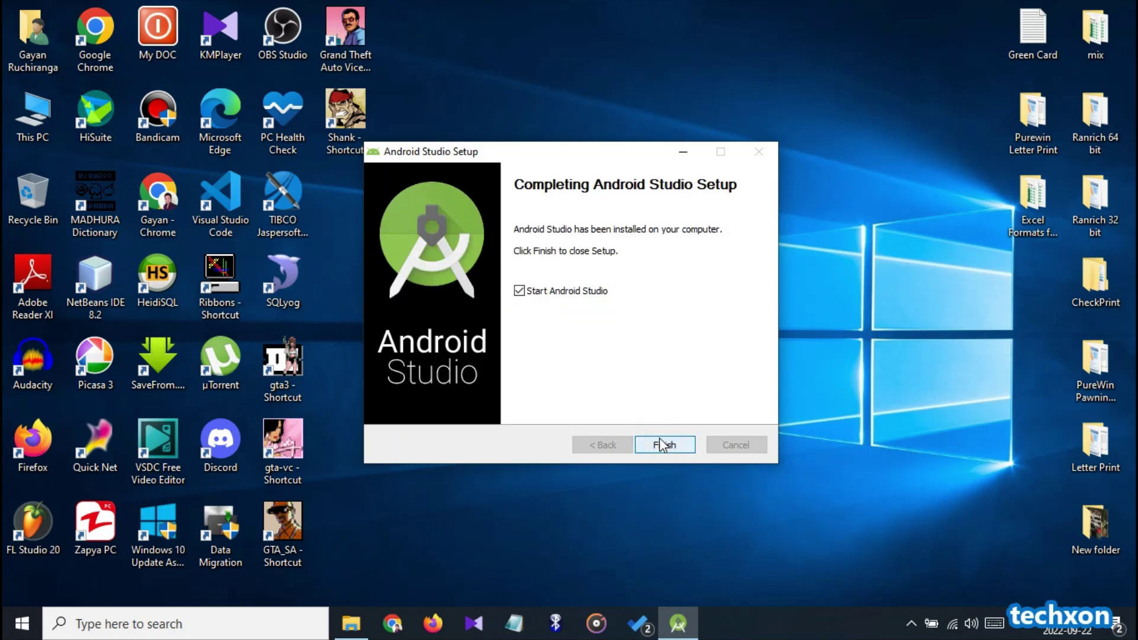
left_click(664, 446)
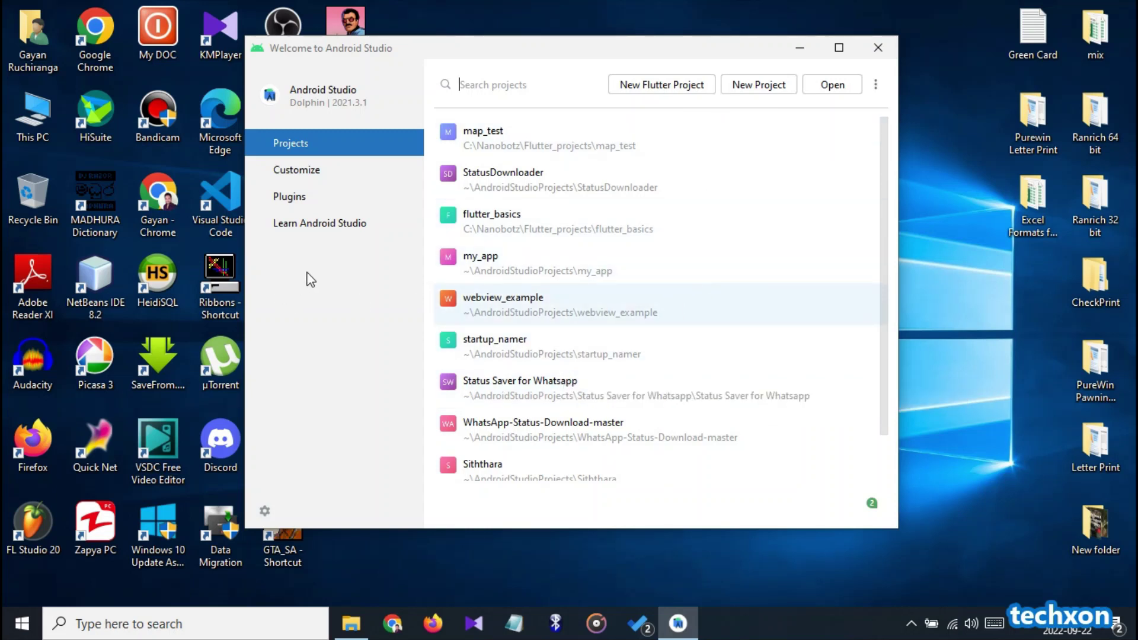
Step: Look over the recent projects list and the available color themes in the customization settings
scroll(628, 308, "down", 1)
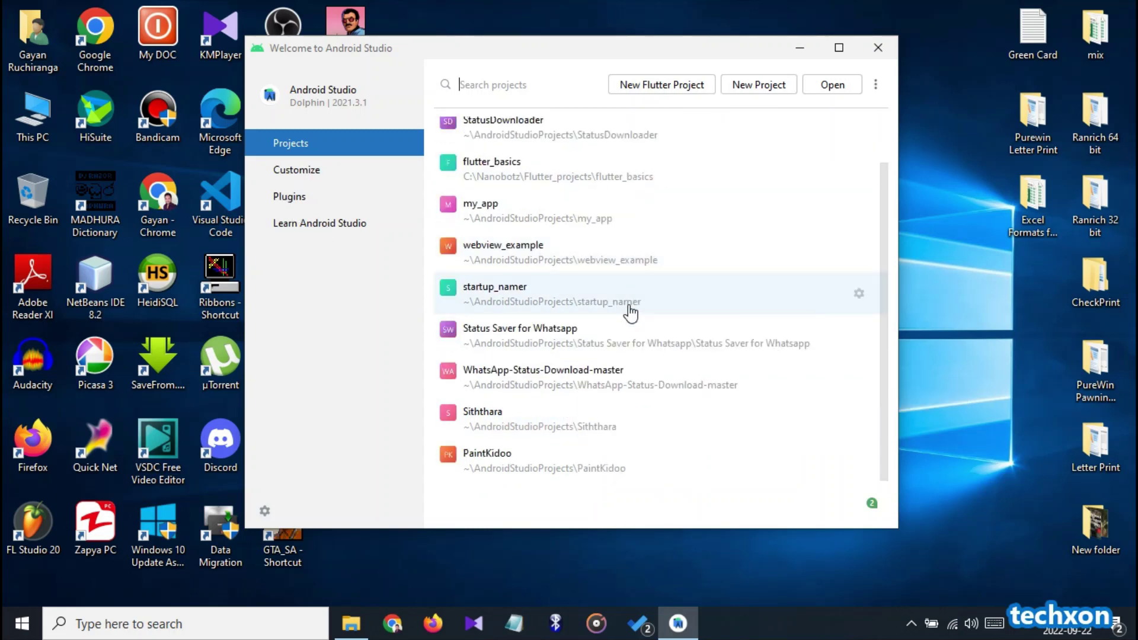
scroll(627, 308, "up", 1)
left_click(303, 178)
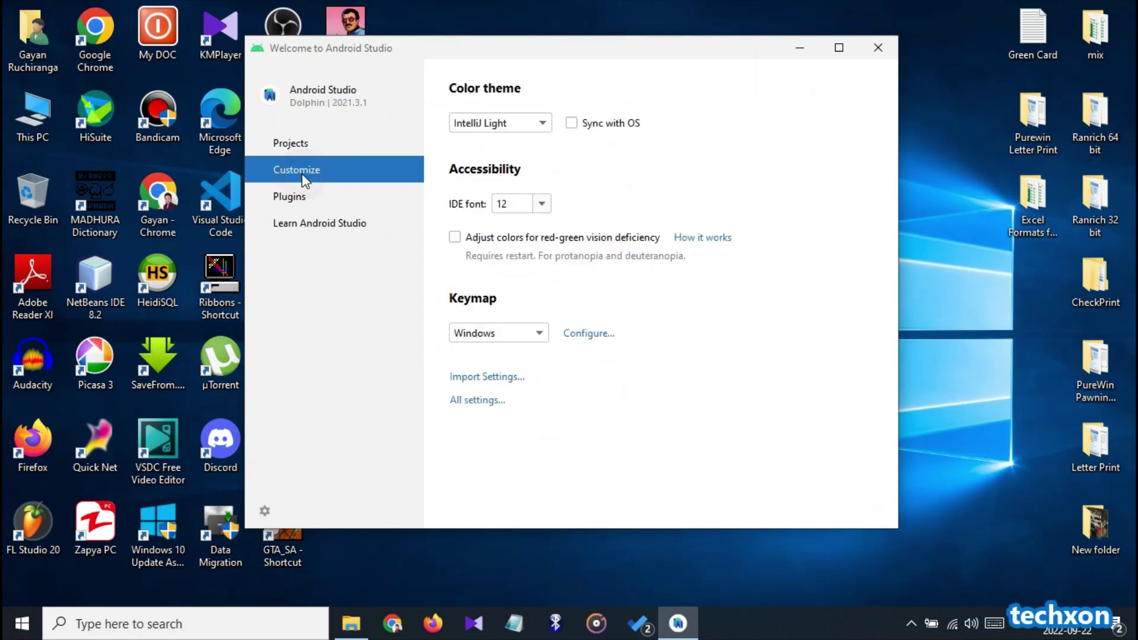
left_click(538, 123)
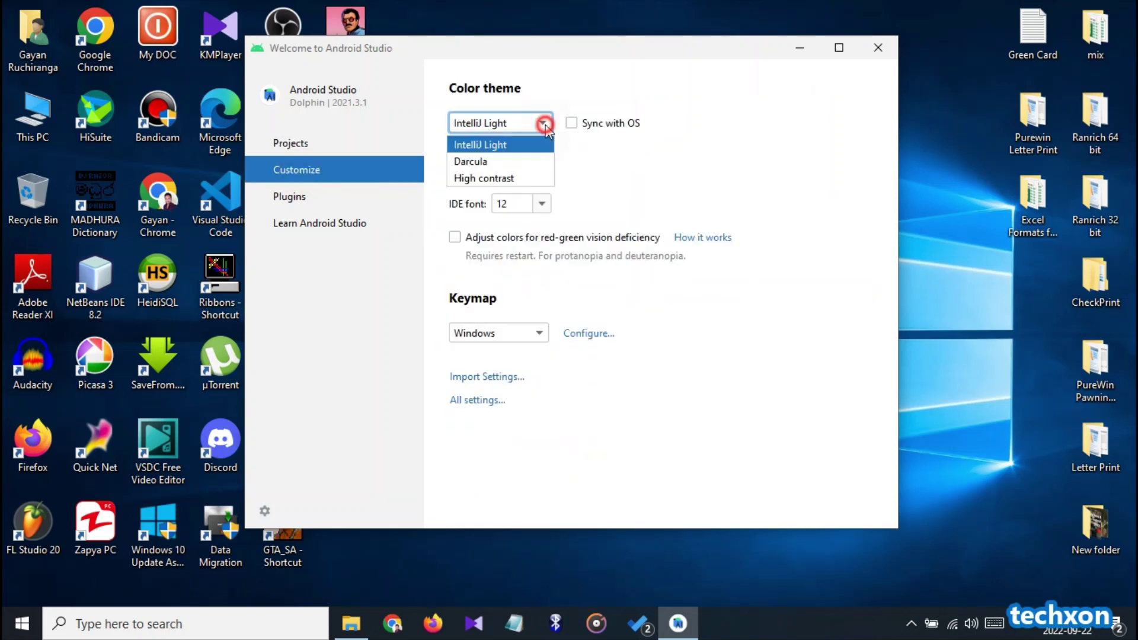
left_click(539, 123)
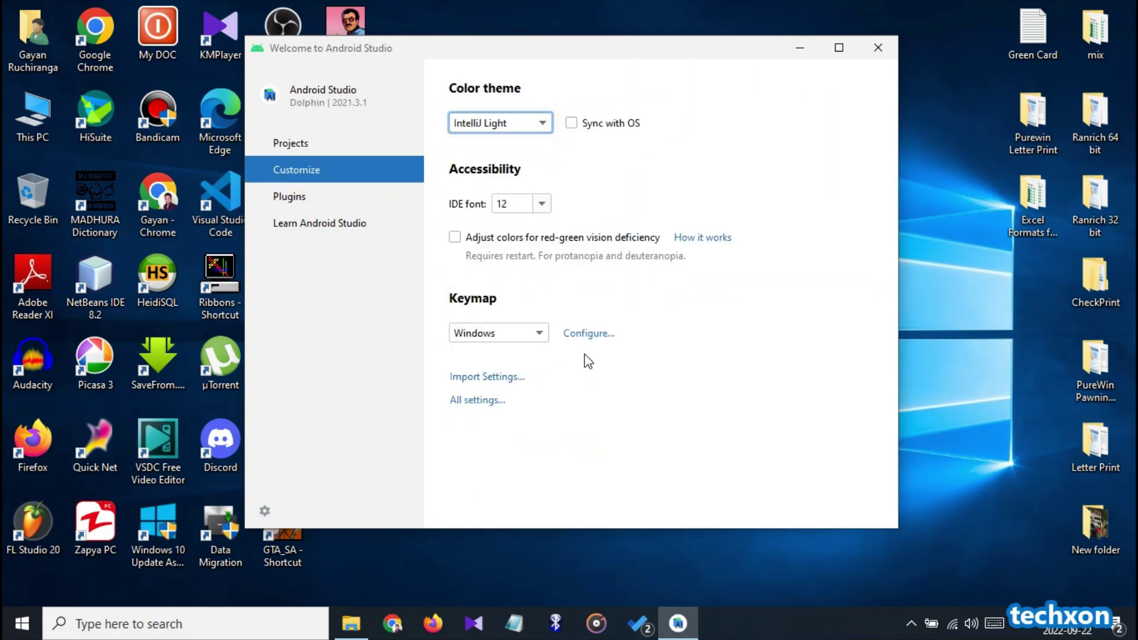
Step: Browse the featured marketplace plugins, the installed plugins and the Learn Android Studio page
left_click(293, 194)
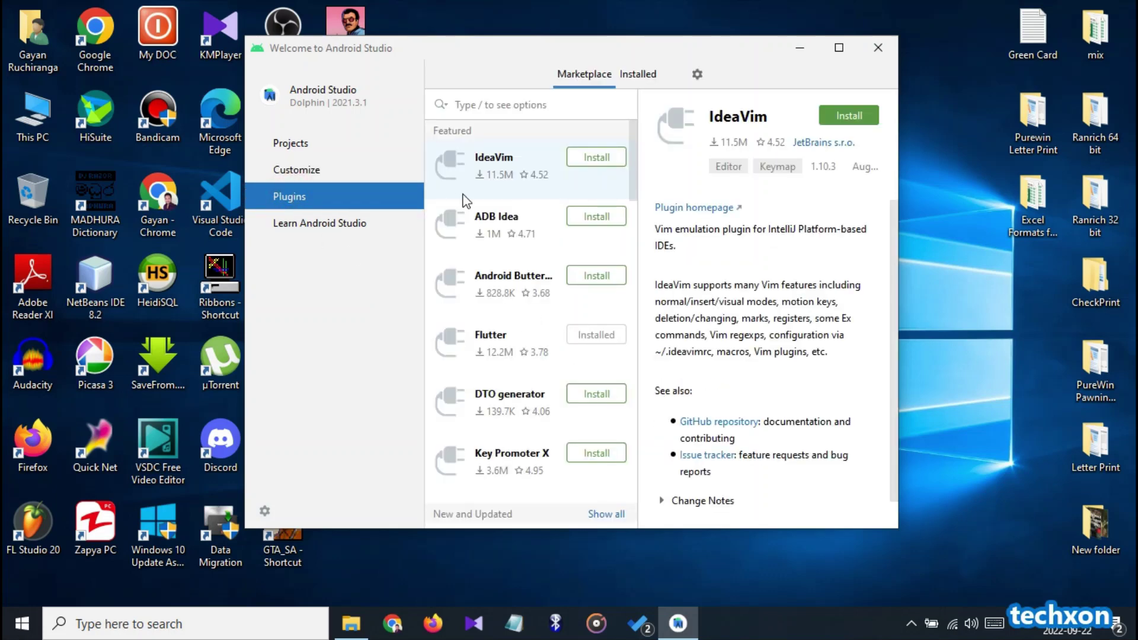
scroll(630, 297, "down", 3)
scroll(591, 247, "down", 1)
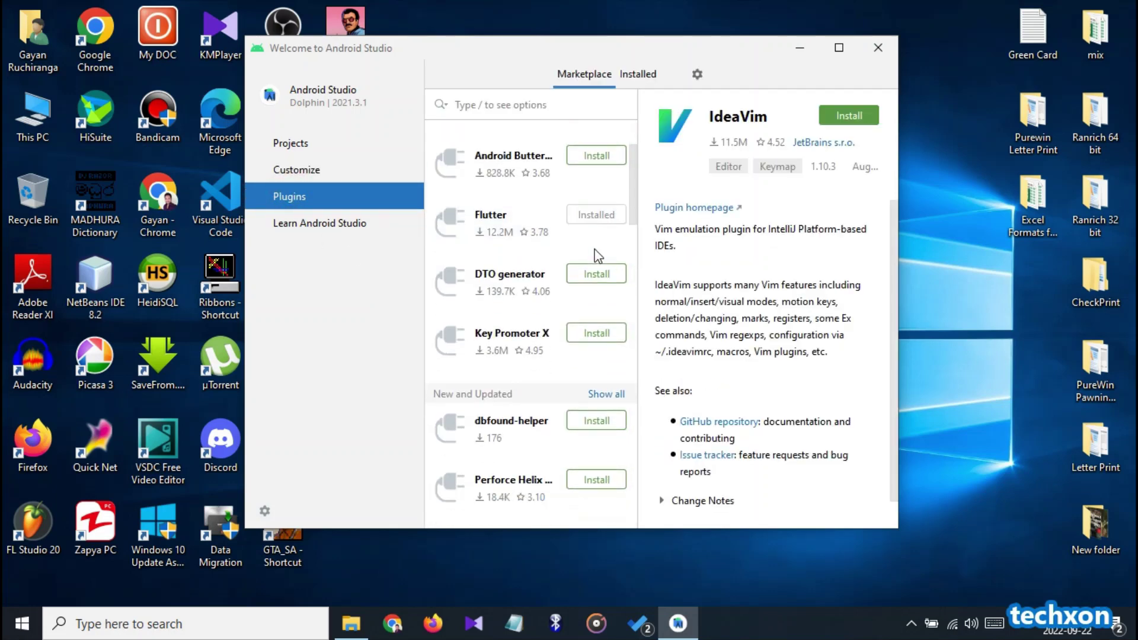
scroll(596, 257, "up", 2)
scroll(597, 257, "up", 1)
left_click(638, 74)
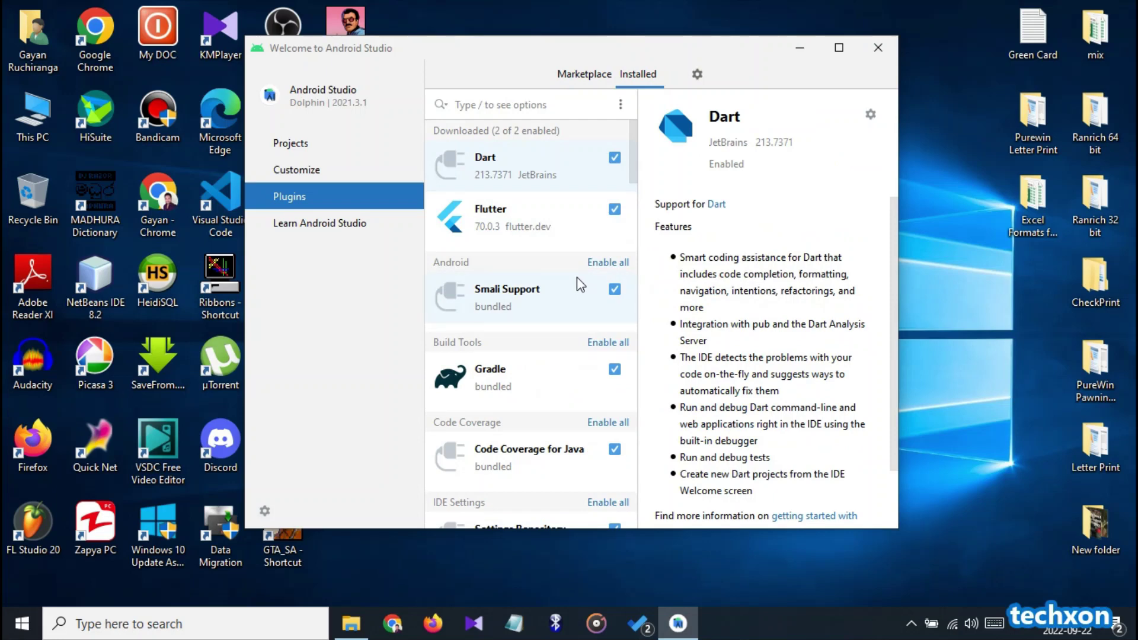
left_click(570, 73)
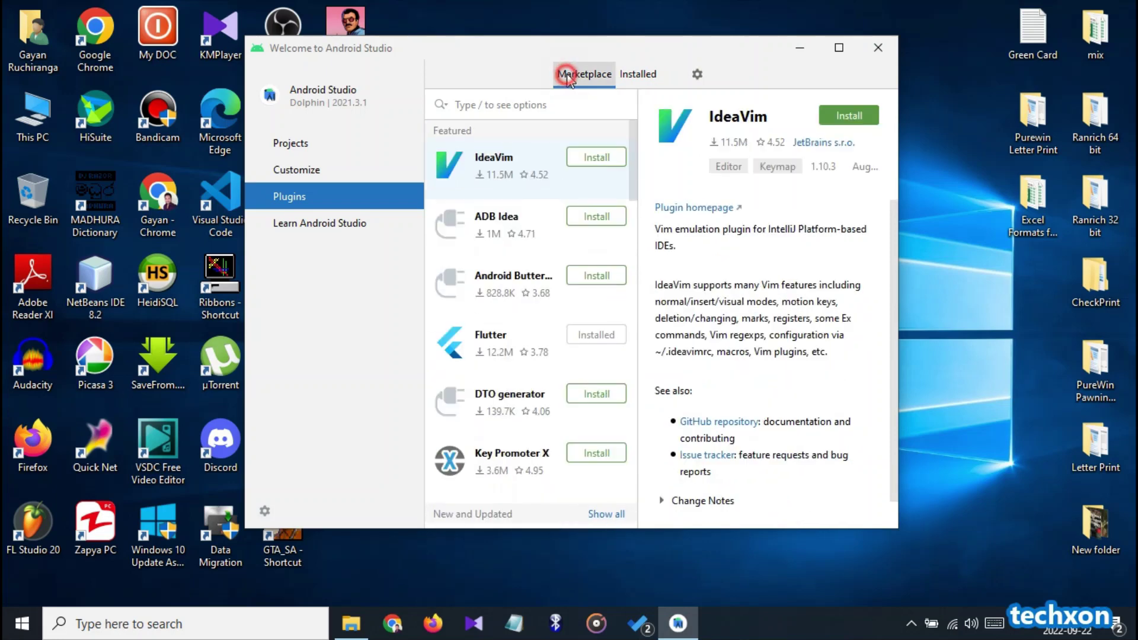
left_click(321, 225)
Step: Return to the projects list and look over the additional import, SDK and virtual device options
left_click(306, 141)
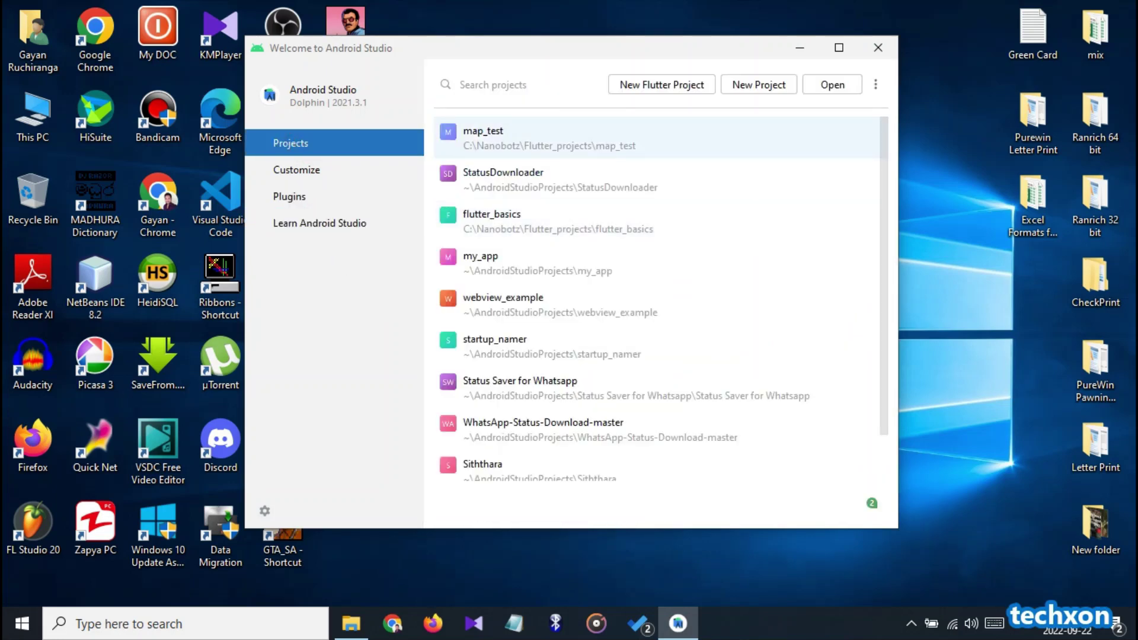
left_click(874, 84)
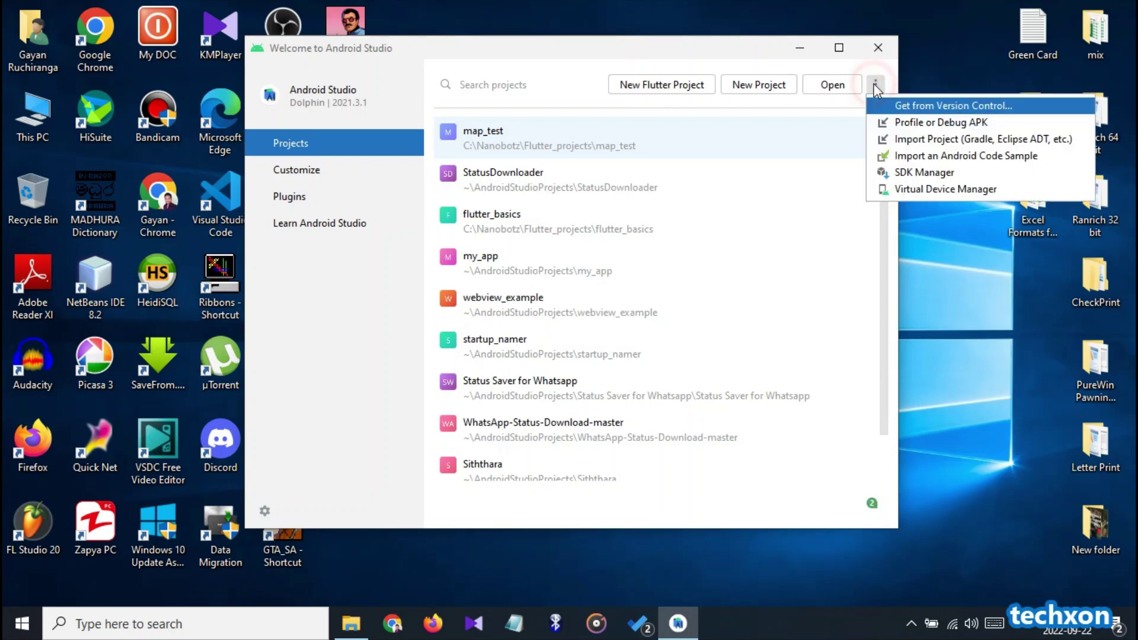
left_click(874, 85)
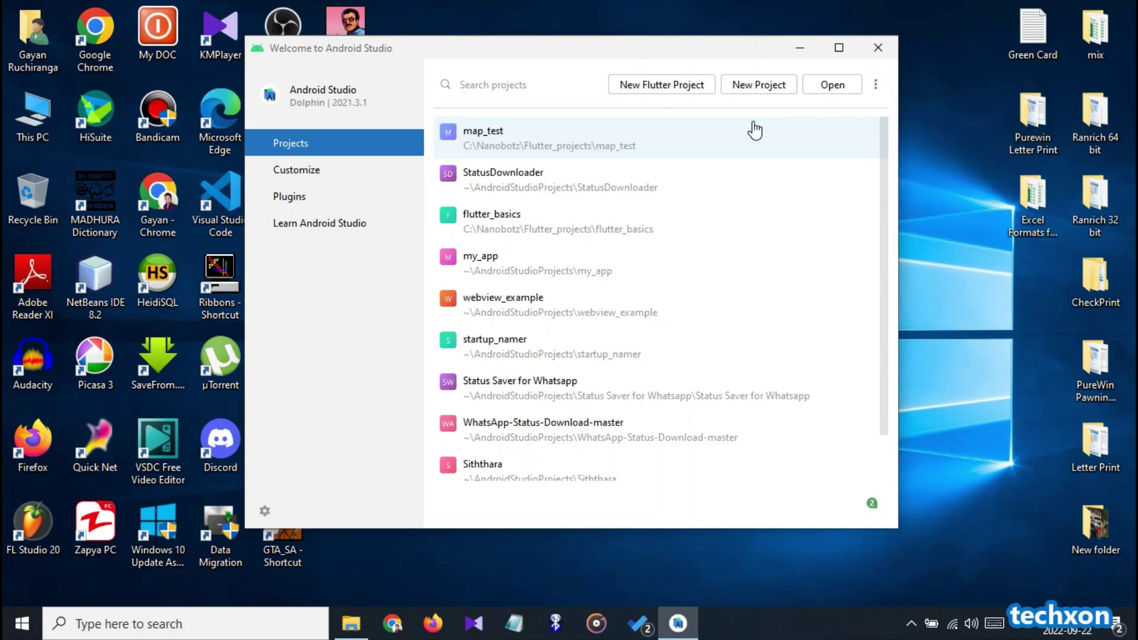
Step: Start a new project from the Basic Activity template for Phone and Tablet
left_click(751, 87)
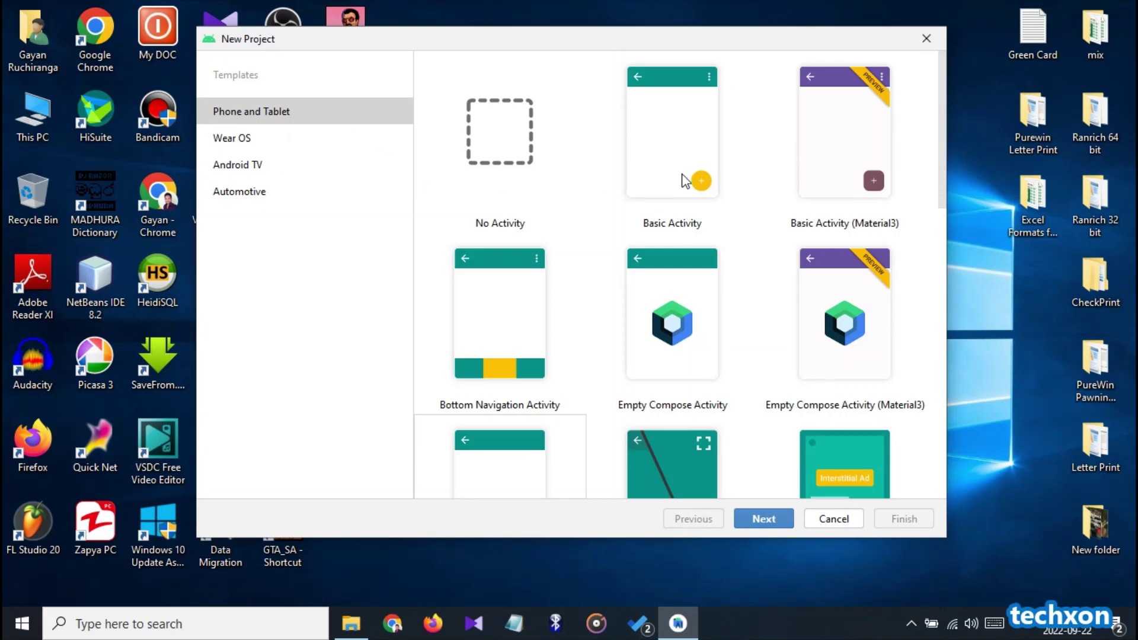
scroll(823, 344, "down", 5)
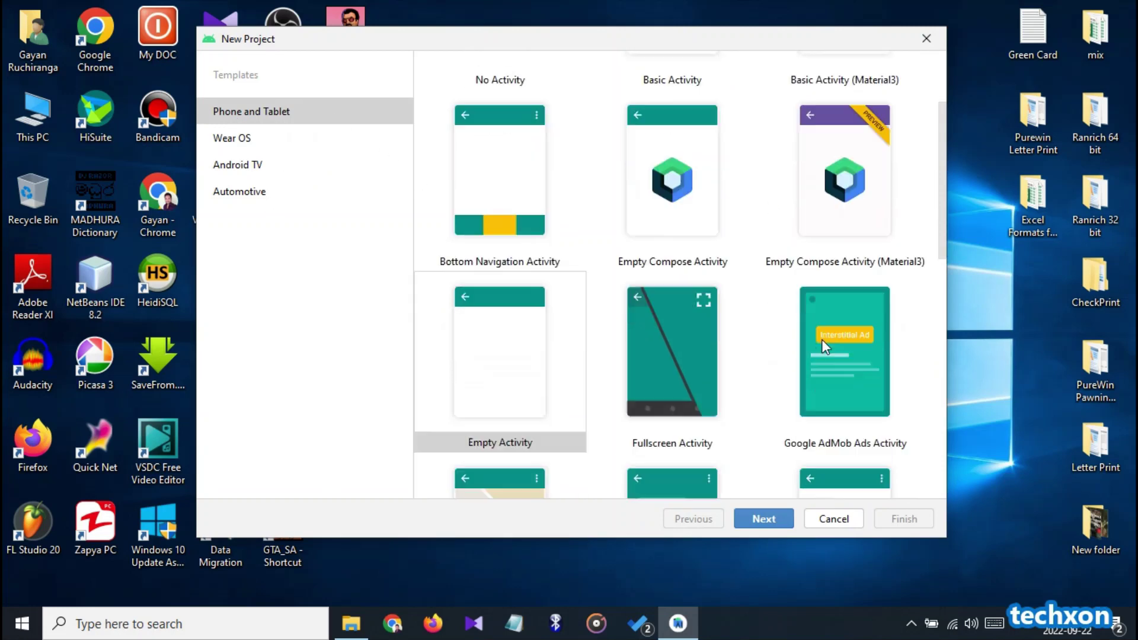
scroll(822, 341, "down", 12)
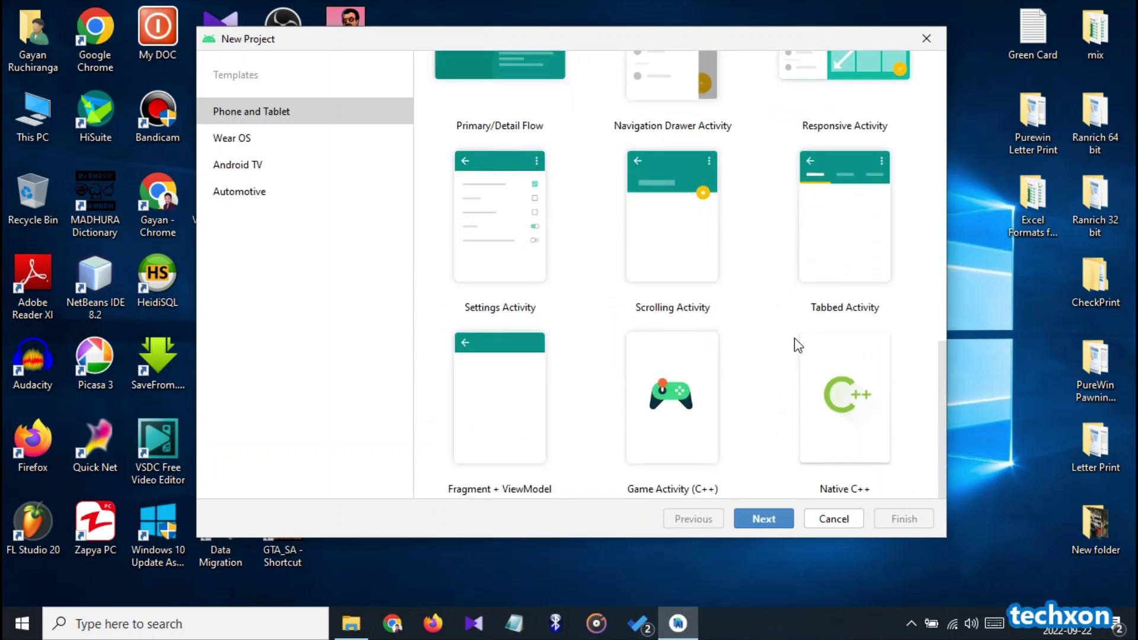
scroll(799, 345, "up", 17)
left_click(656, 162)
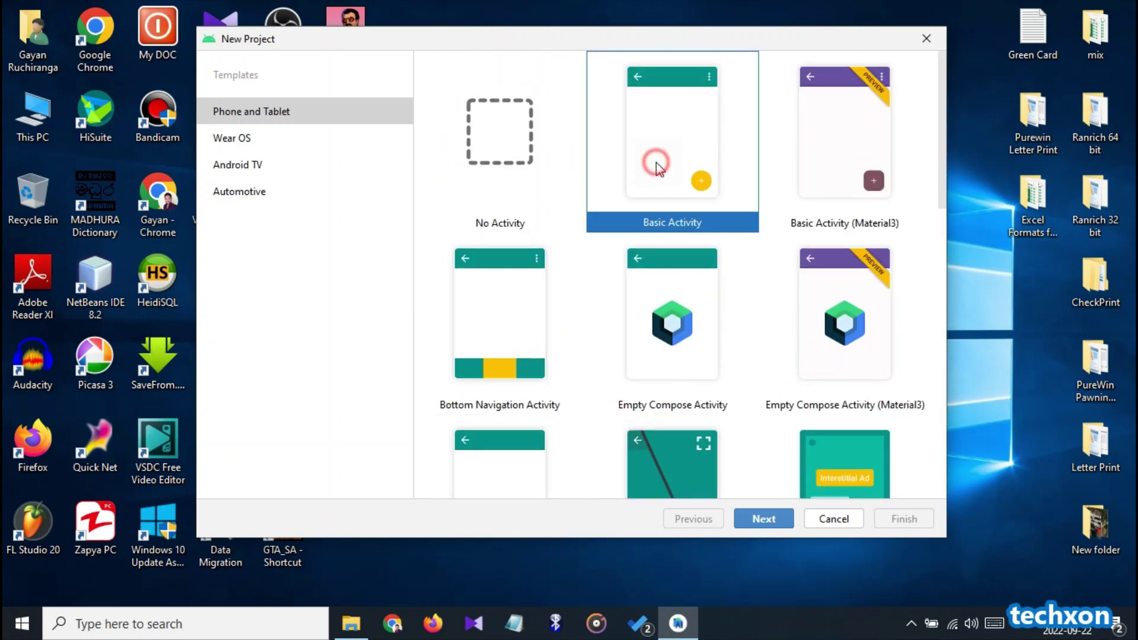
left_click(764, 519)
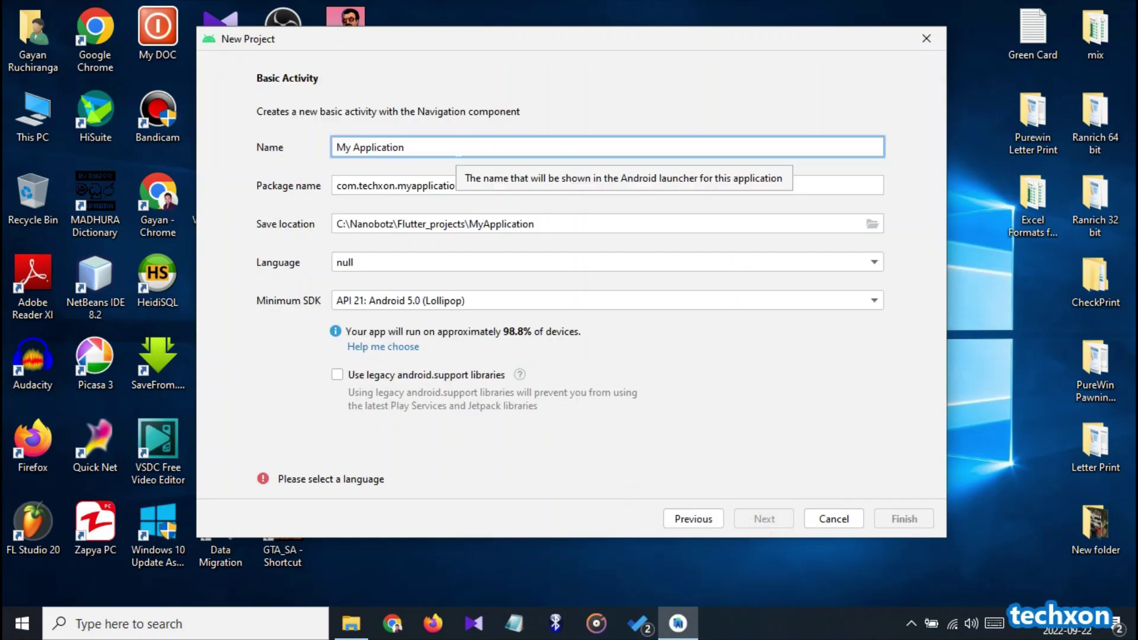
Step: Name the new project My First App
key("BackSpace")
key("BackSpace")
key("BackSpace")
key("BackSpace")
key("BackSpace")
key("BackSpace")
key("BackSpace")
key("BackSpace")
key("BackSpace")
key("BackSpace")
key("BackSpace")
key("BackSpace")
key("BackSpace")
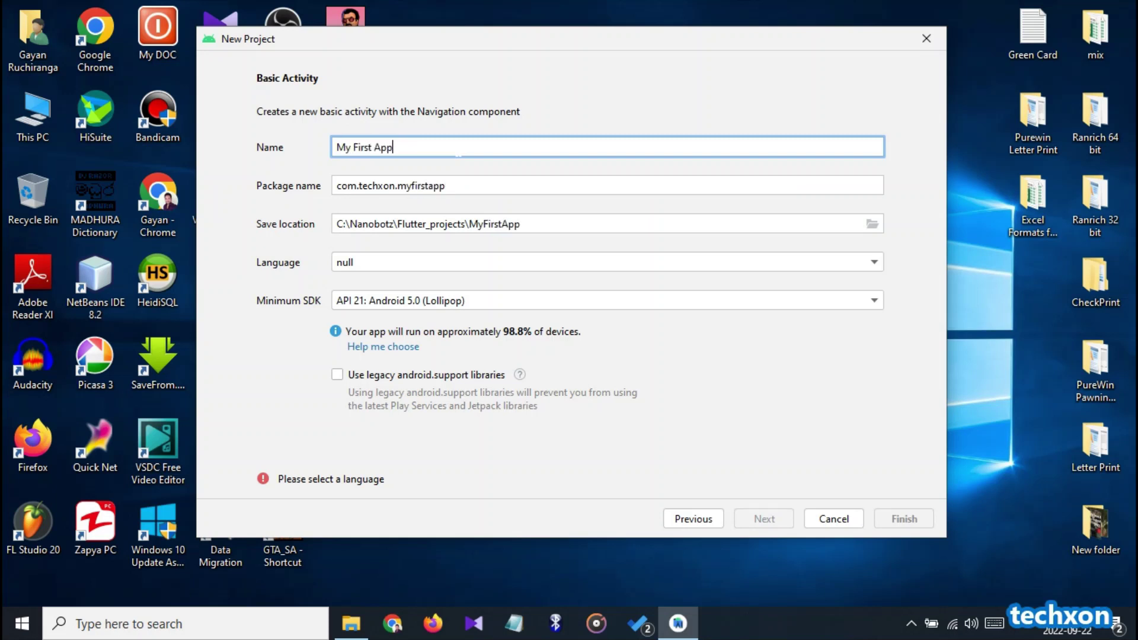
left_click(446, 188)
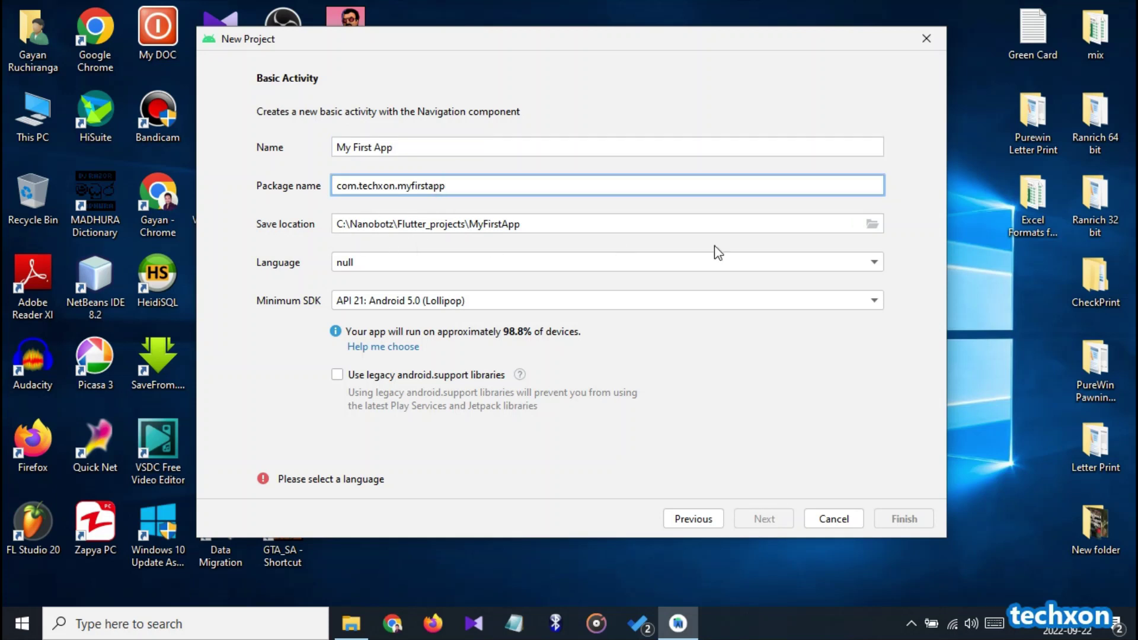
Step: Set the project's save location to the AndroidStudioProjects folder inside the personal user folder under C:\Users
left_click(872, 223)
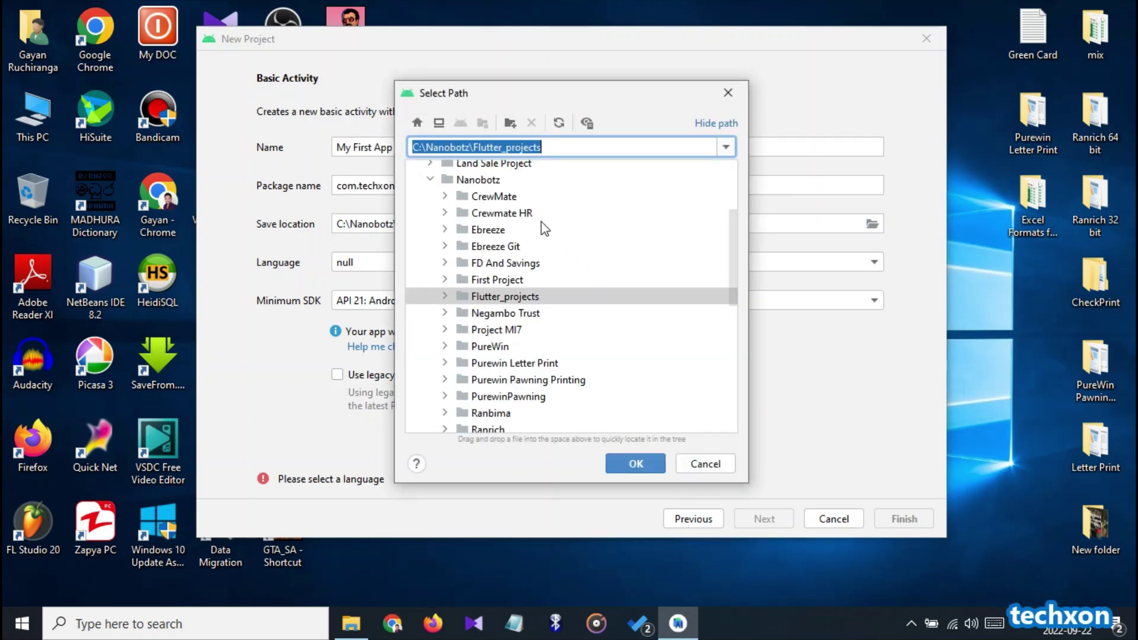
scroll(545, 228, "up", 3)
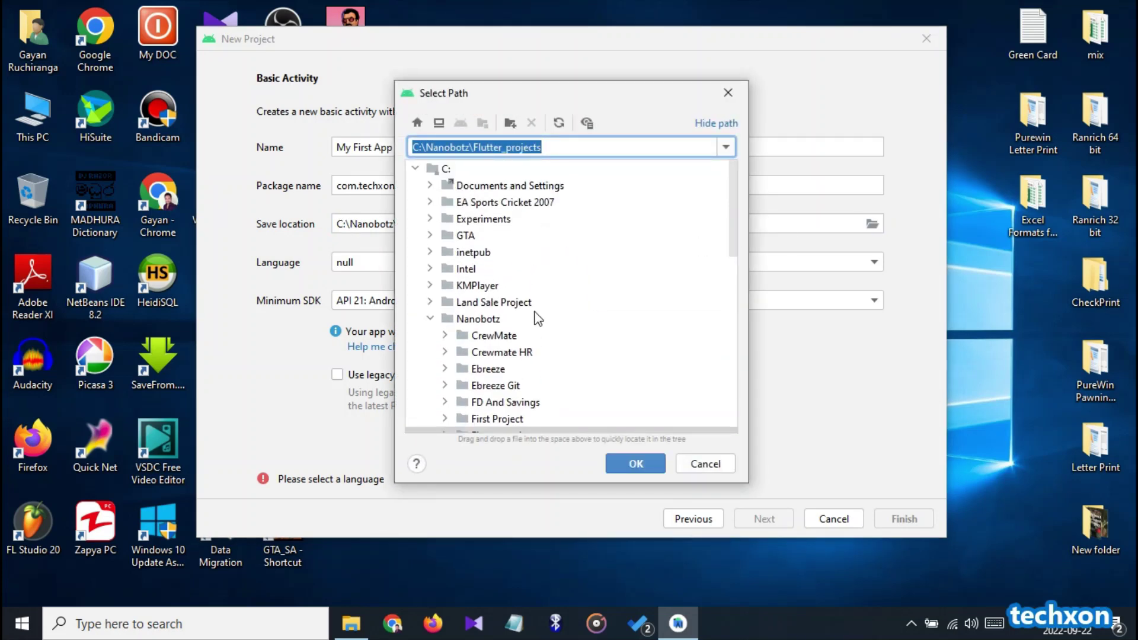
scroll(537, 319, "down", 10)
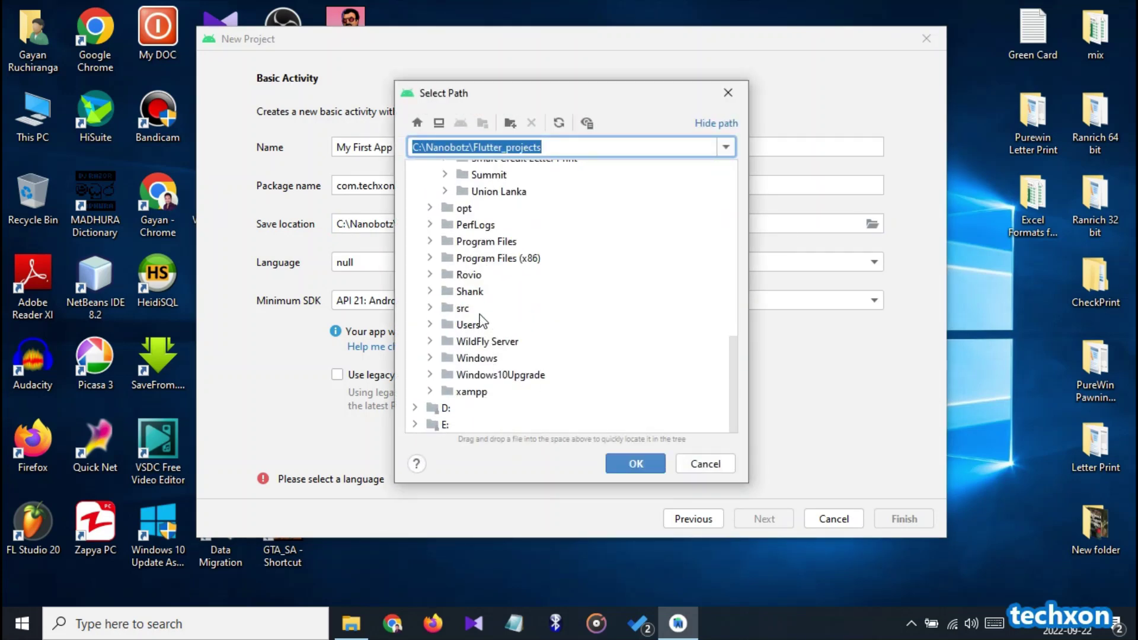
scroll(483, 302, "up", 8)
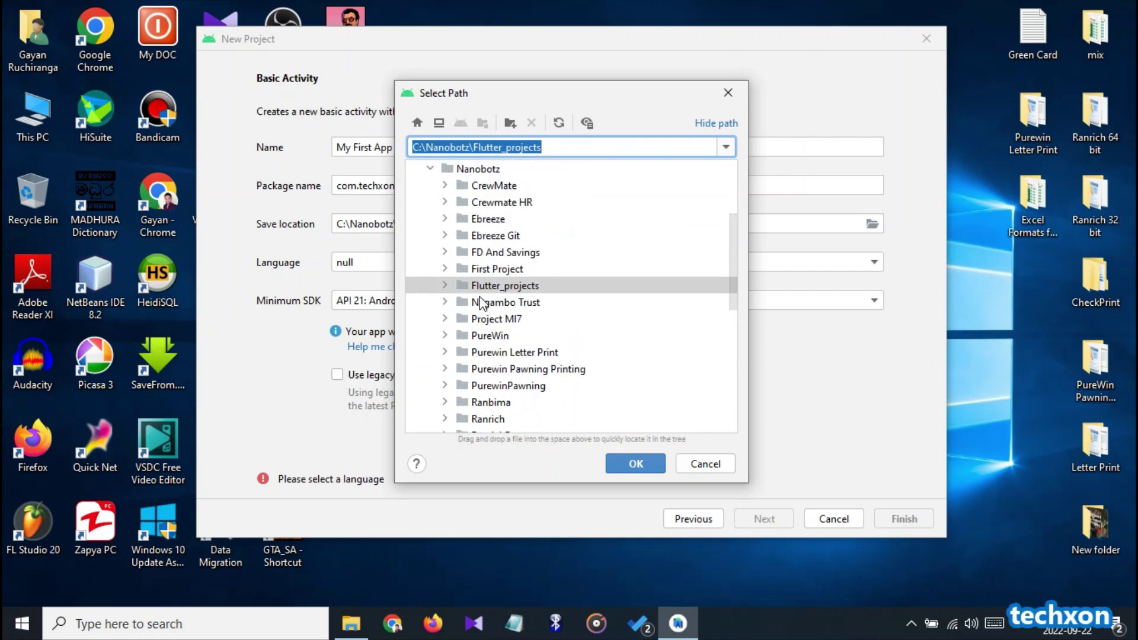
left_click(430, 222)
scroll(448, 226, "up", 3)
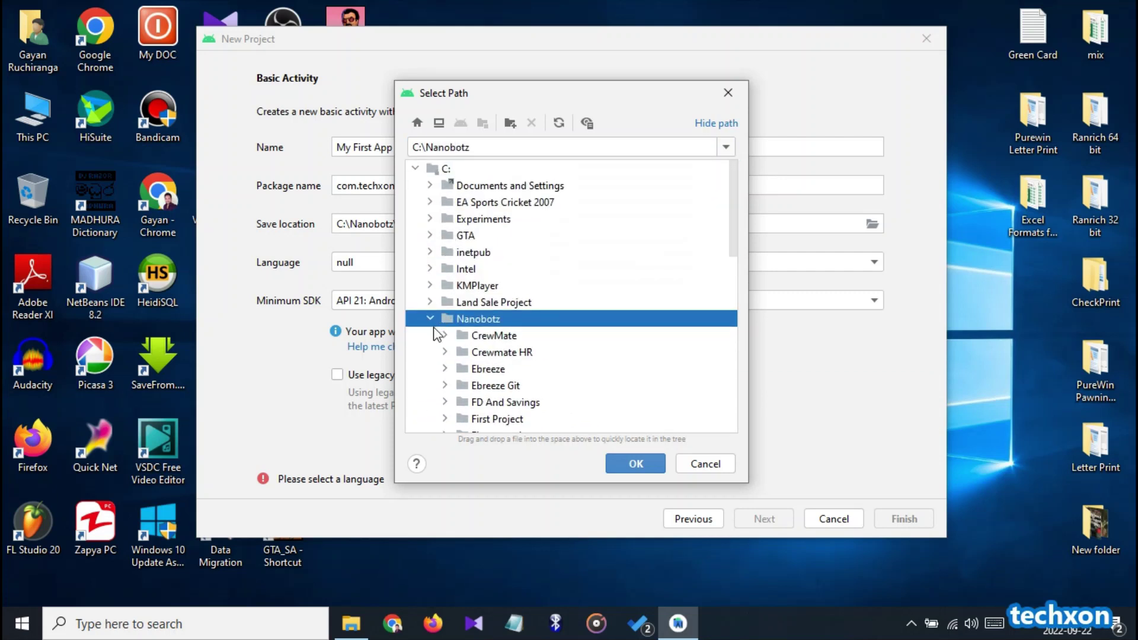
left_click(431, 320)
scroll(531, 318, "down", 2)
double_click(477, 351)
scroll(534, 373, "down", 2)
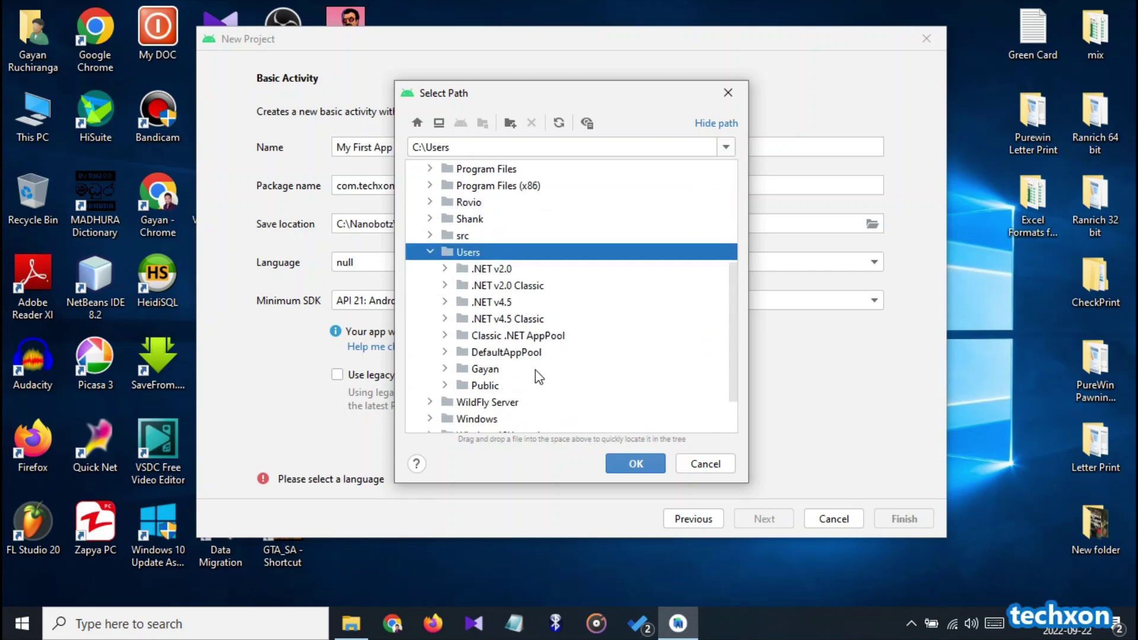
double_click(481, 368)
scroll(585, 361, "down", 3)
scroll(584, 338, "down", 3)
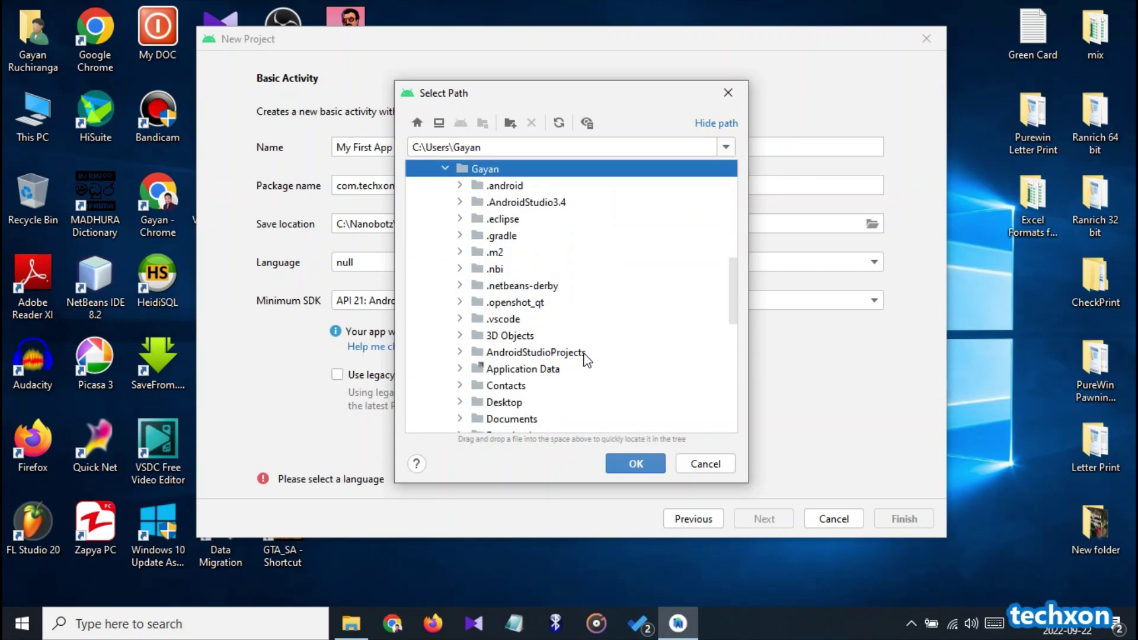
double_click(569, 355)
scroll(580, 354, "down", 3)
left_click(635, 463)
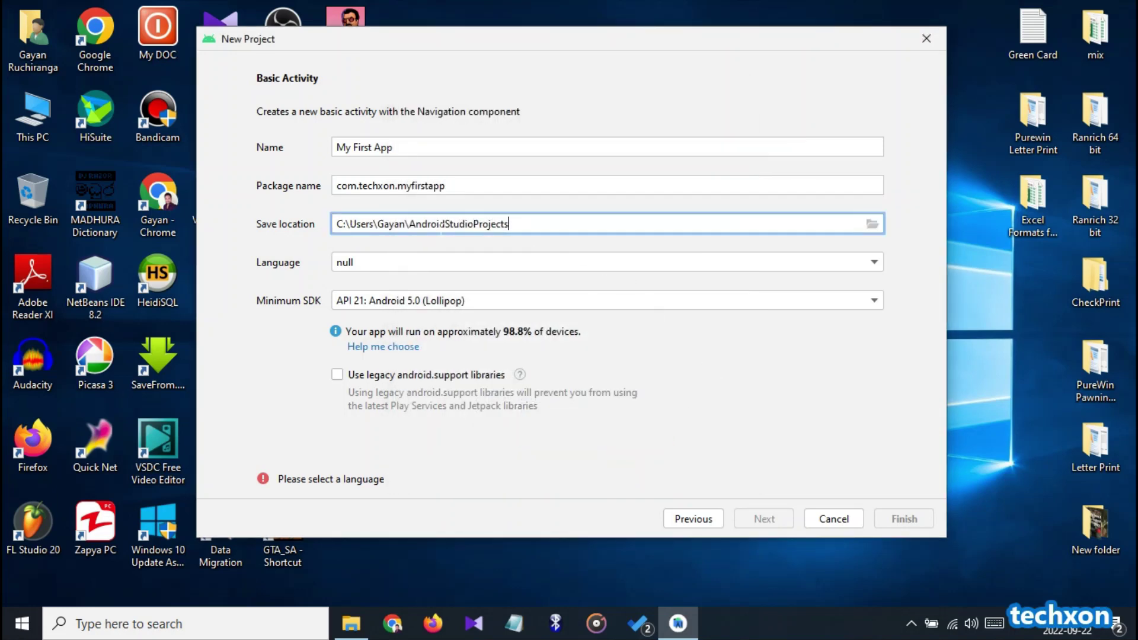
Step: Set the language to Java and keep API 21: Android 5.0 (Lollipop) as the minimum SDK
left_click(873, 263)
left_click(347, 283)
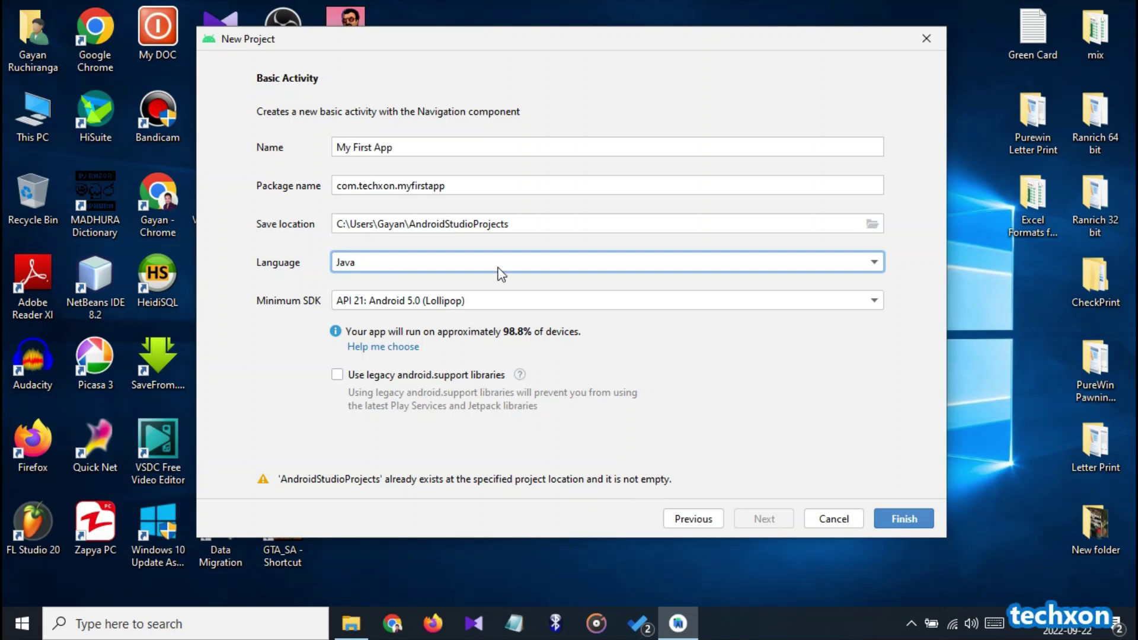
left_click(870, 300)
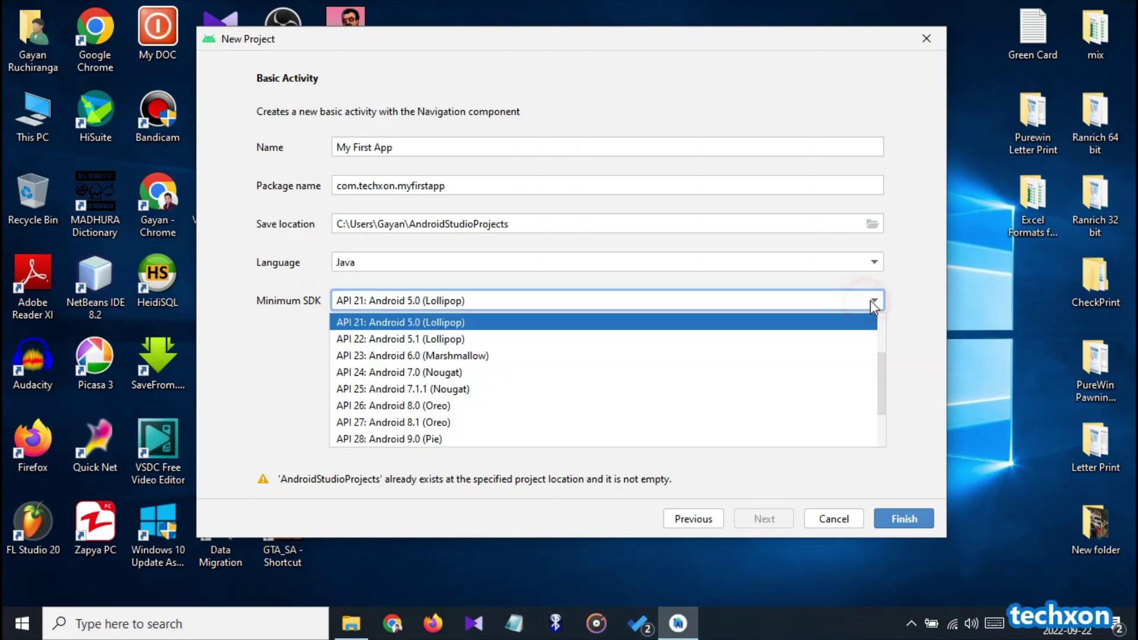
left_click(870, 300)
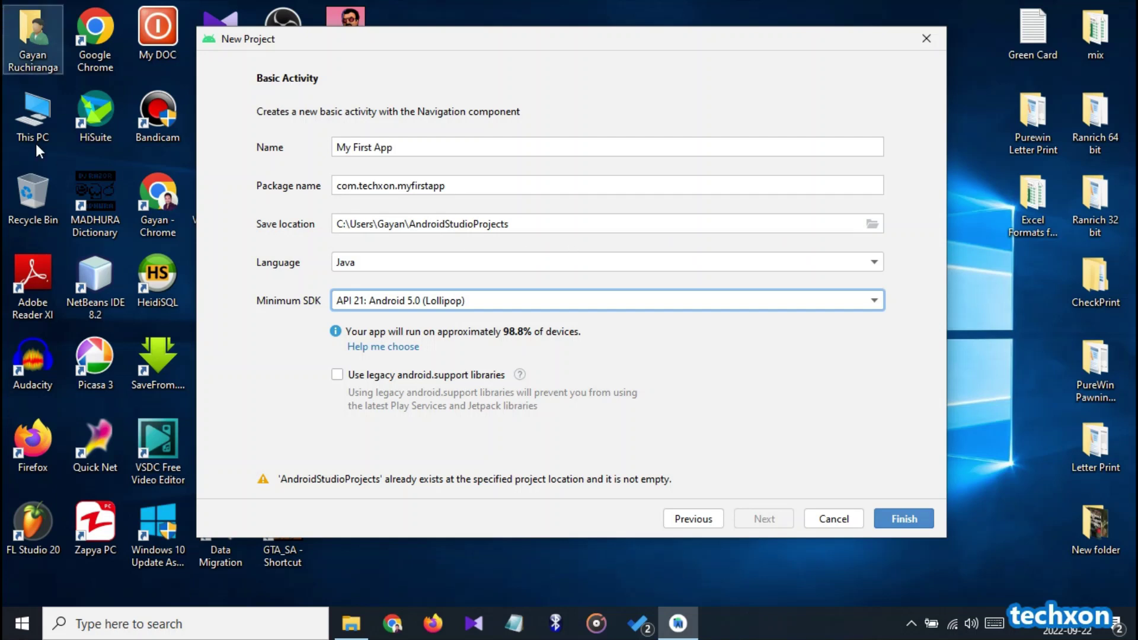
left_click(870, 224)
scroll(445, 322, "up", 5)
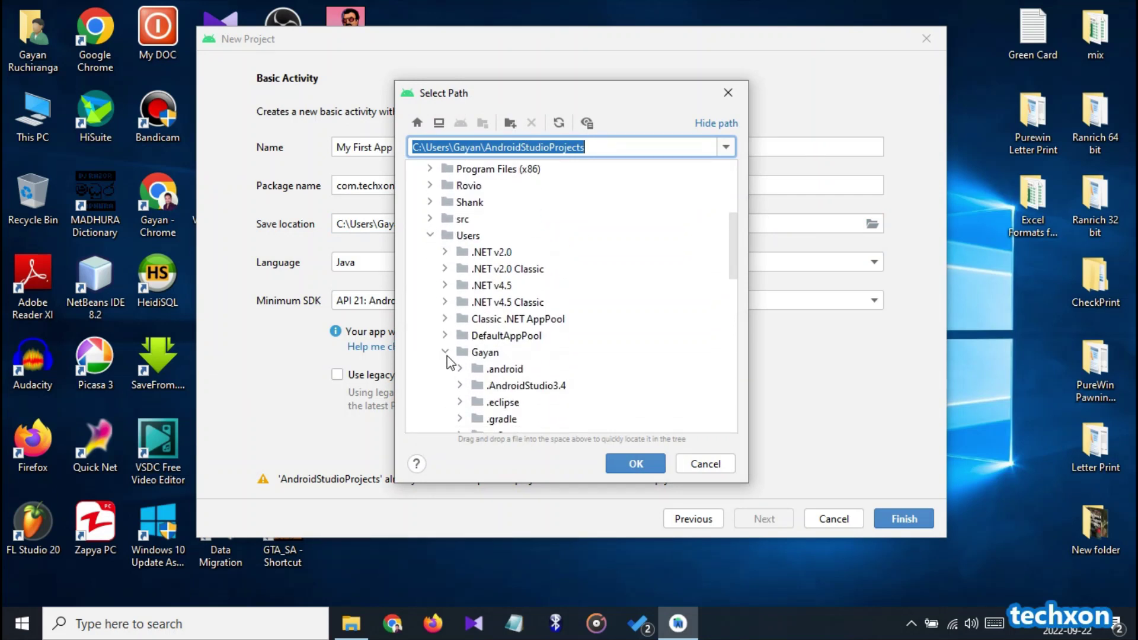
left_click(447, 355)
scroll(447, 354, "up", 5)
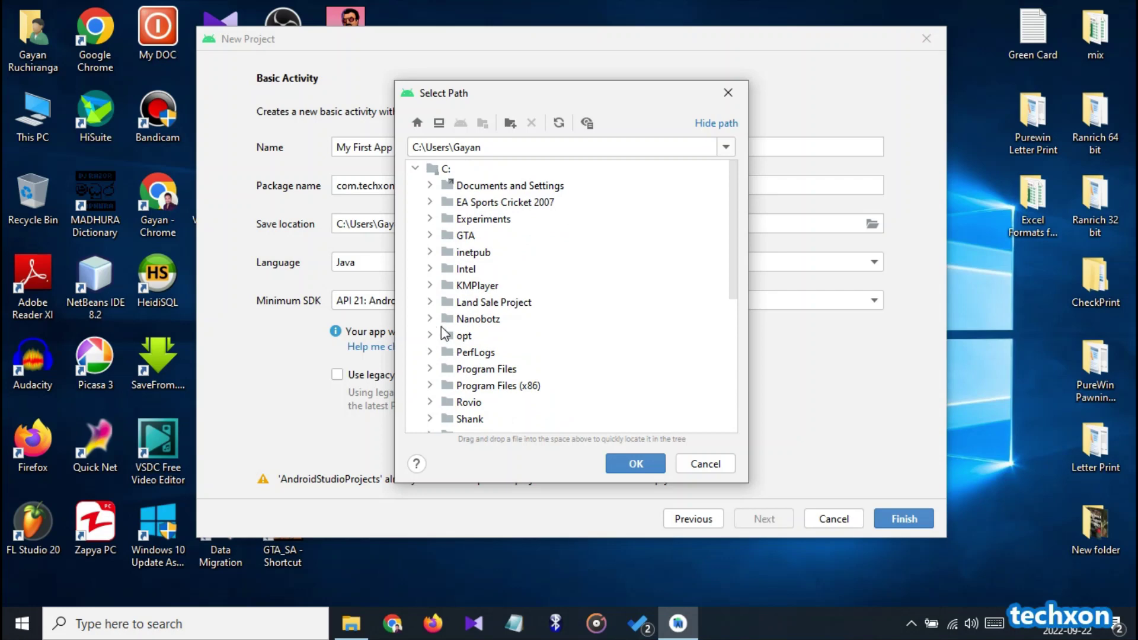
left_click(432, 320)
scroll(447, 328, "down", 2)
scroll(447, 327, "up", 1)
left_click(430, 271)
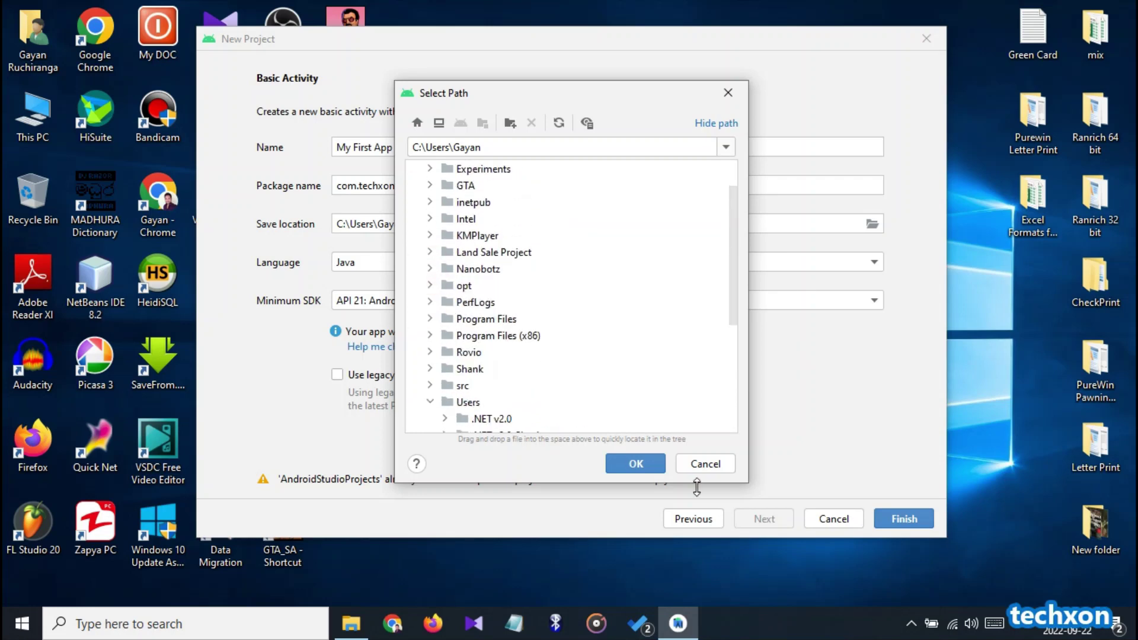
left_click(705, 463)
Step: Switch to File Explorer and create a folder named Android Projects in C:\Nanobotz
double_click(59, 102)
double_click(382, 299)
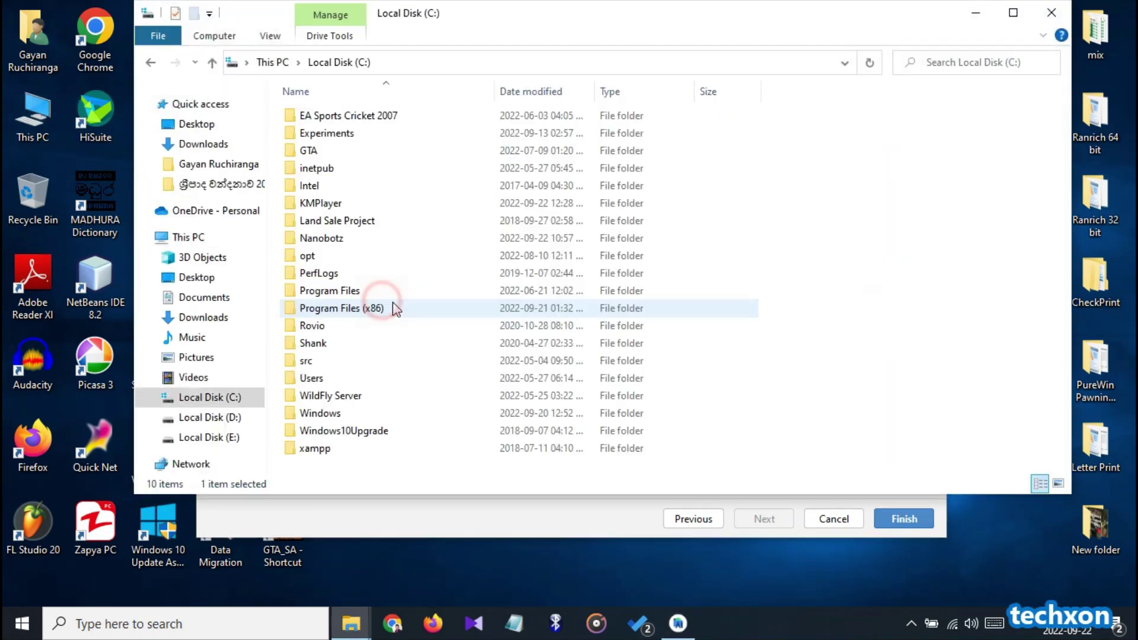
double_click(332, 238)
left_click(194, 14)
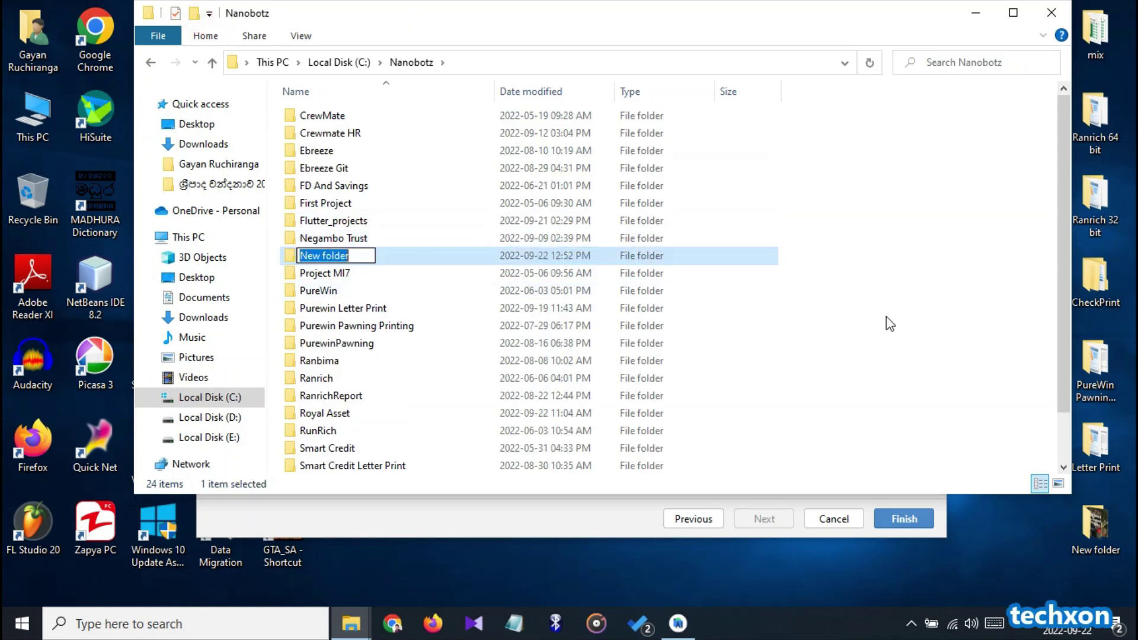
type("Androi")
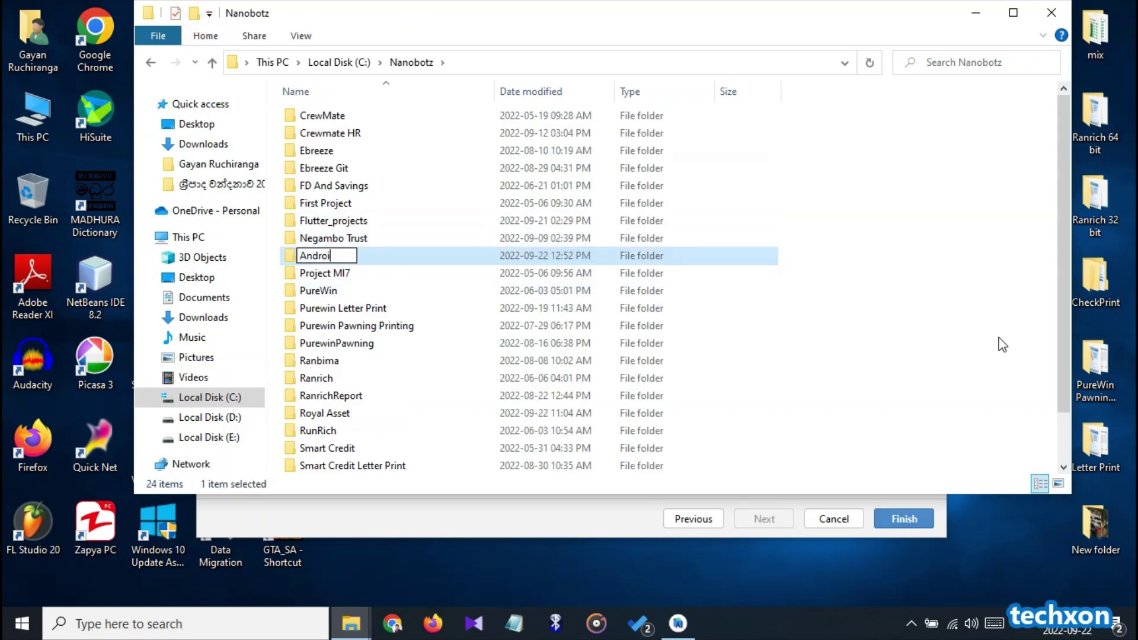
type("d Projects")
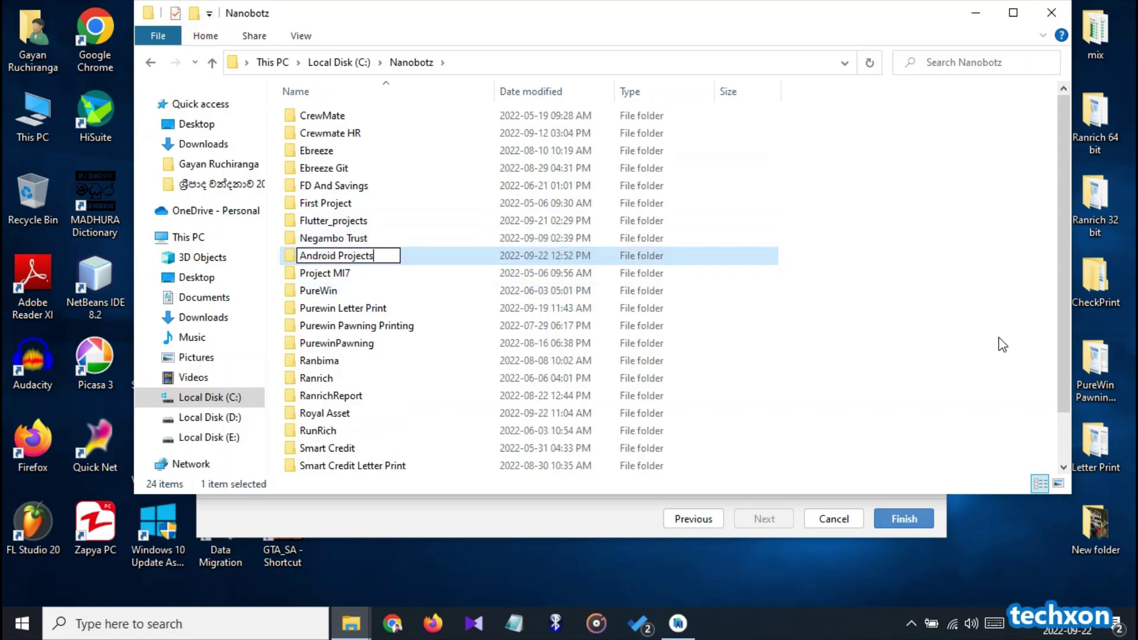
key("Return")
Step: Look into project folders within Nanobotz, including Flutter_projects, and close File Explorer
double_click(372, 119)
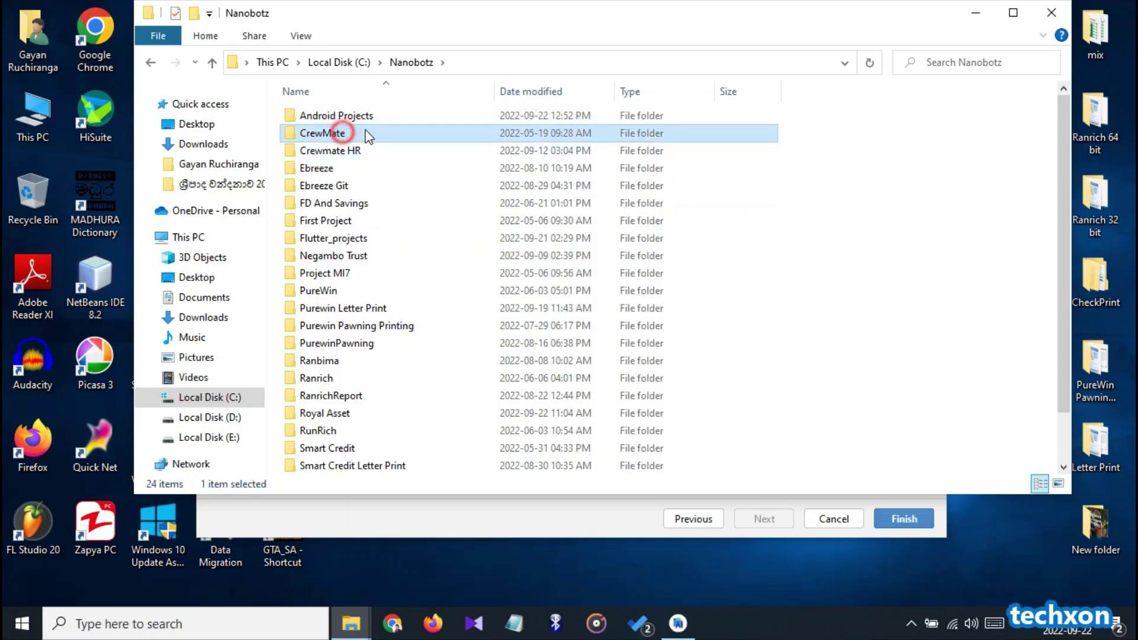
left_click(151, 63)
double_click(347, 243)
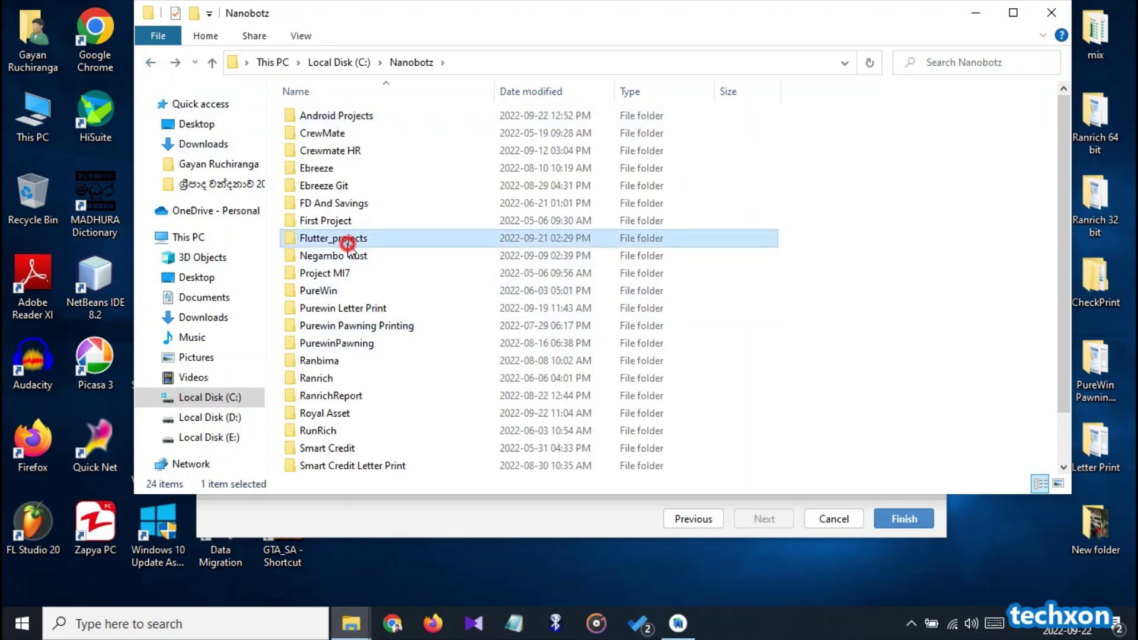
left_click(151, 63)
left_click(921, 334)
left_click(1049, 14)
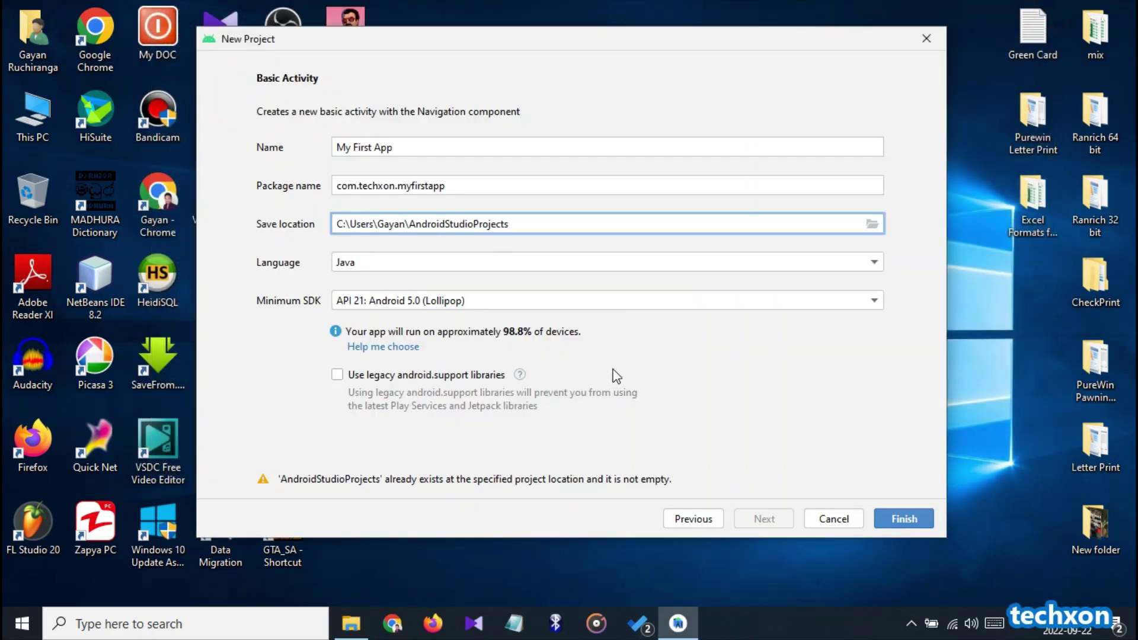
Step: Set the project's save location to C:\Nanobotz\Android Projects
left_click(871, 224)
scroll(555, 327, "up", 5)
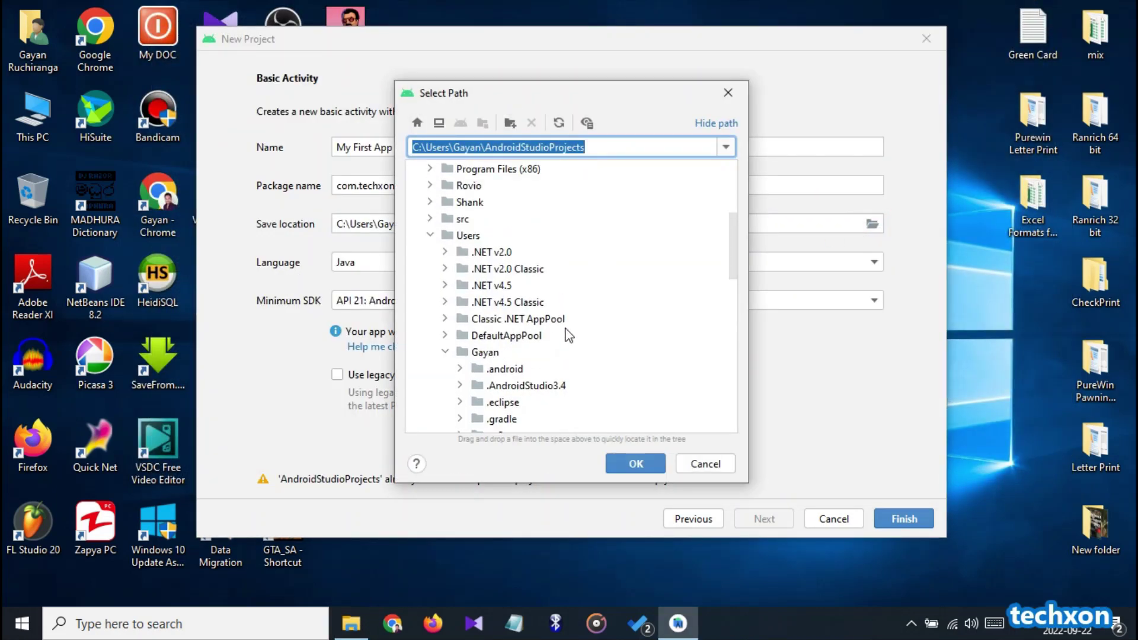
scroll(556, 327, "up", 1)
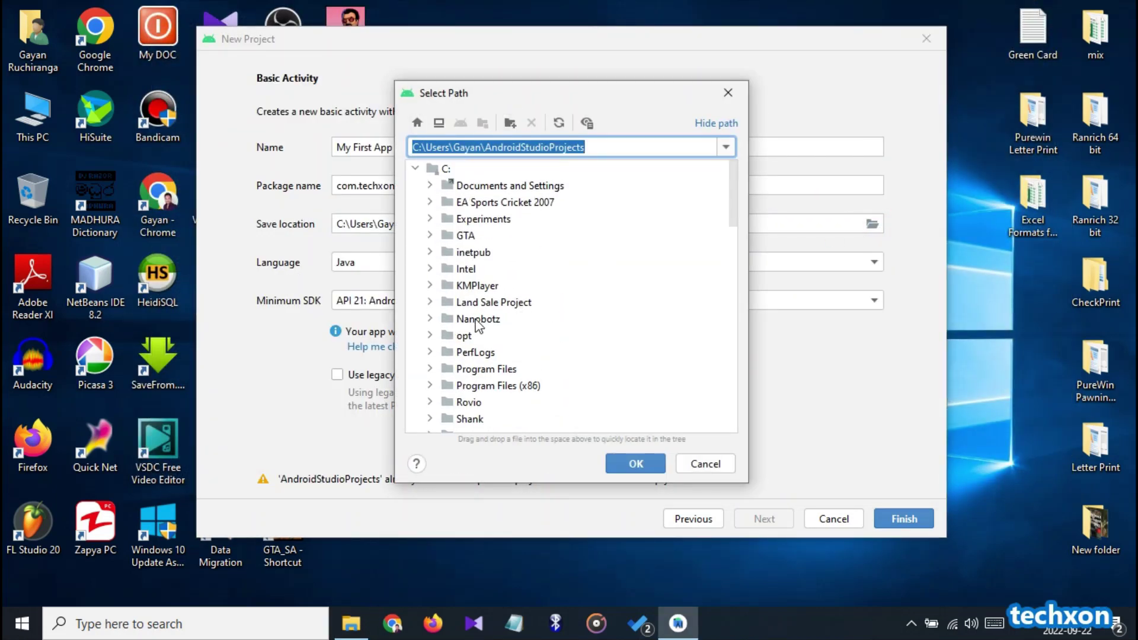
double_click(477, 324)
double_click(508, 336)
left_click(636, 463)
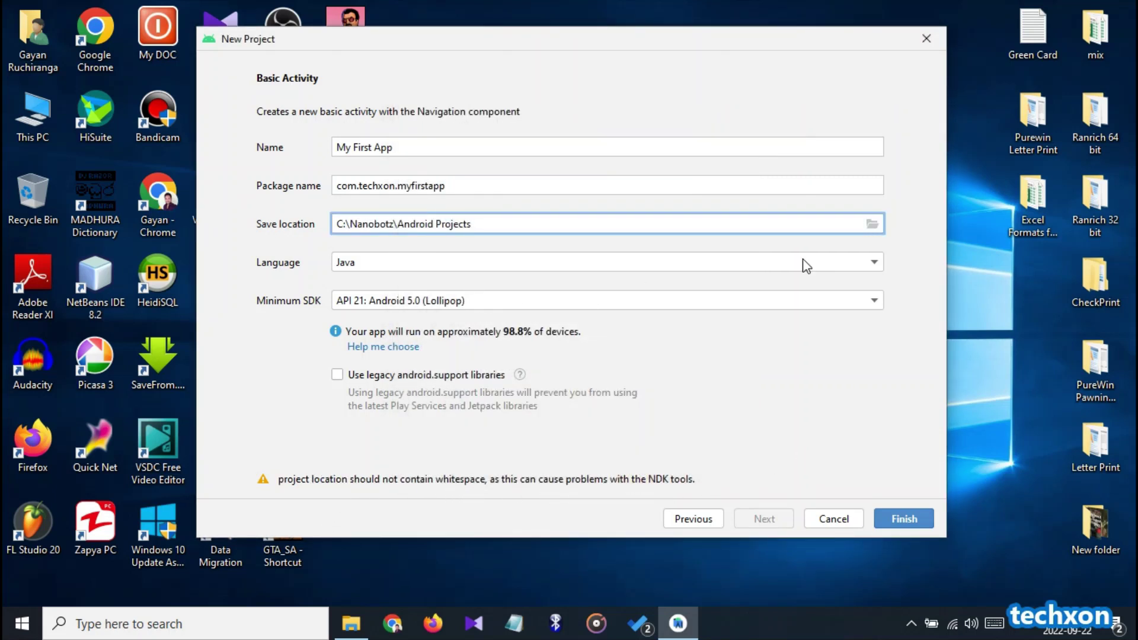
Step: Switch to File Explorer, rename the Android Projects folder in C:\Nanobotz as android_projects, and close File Explorer
double_click(32, 115)
double_click(350, 317)
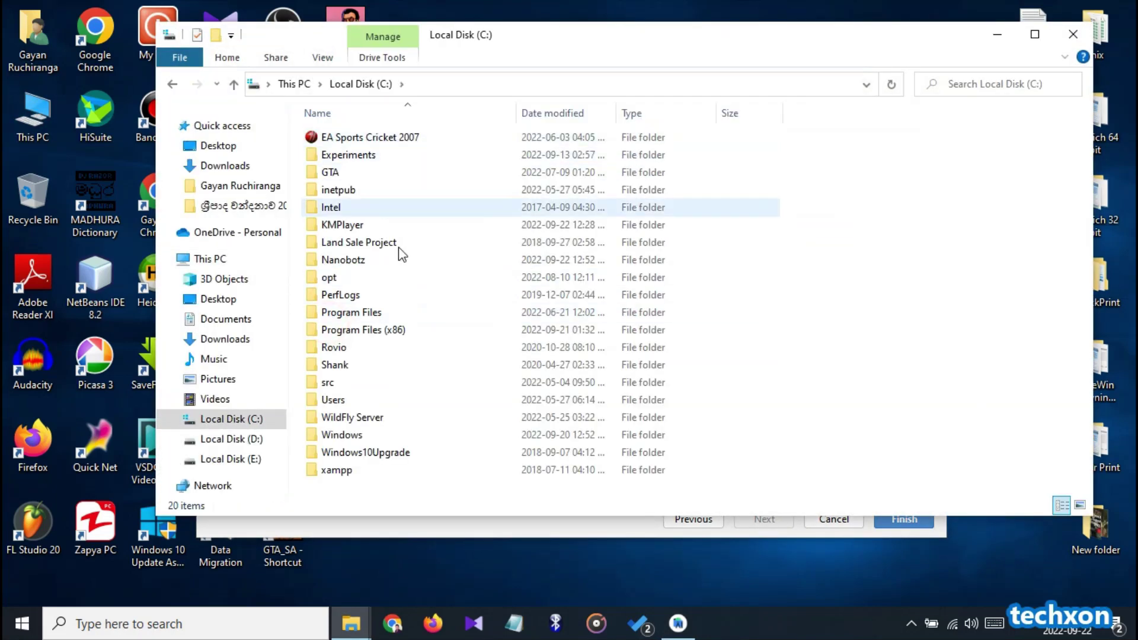
double_click(442, 259)
right_click(394, 138)
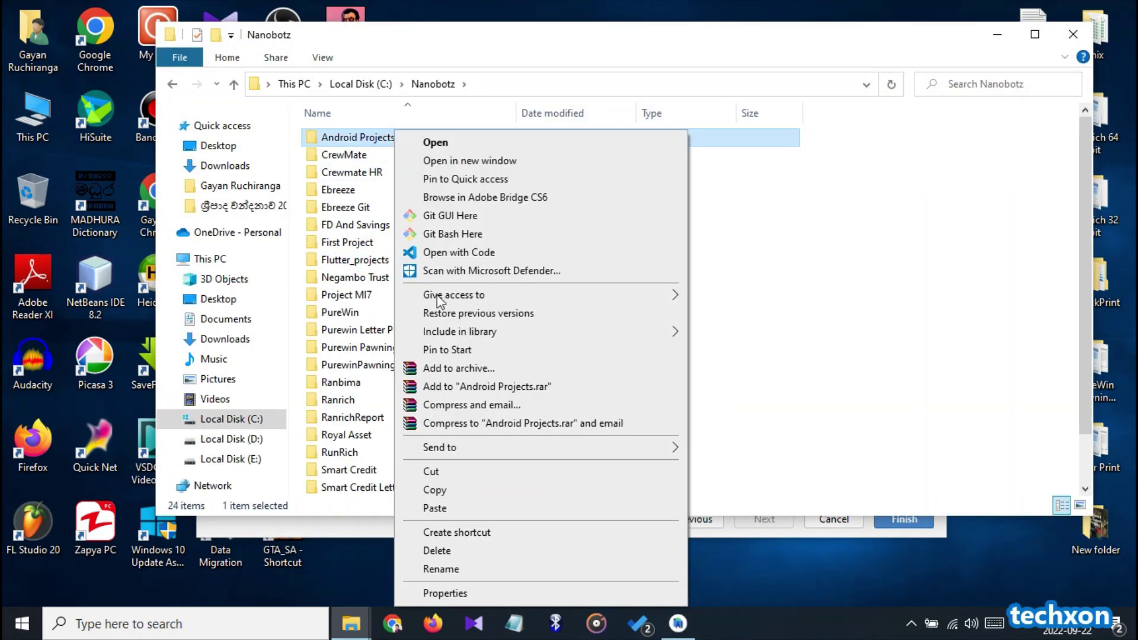
left_click(437, 569)
left_click(420, 139)
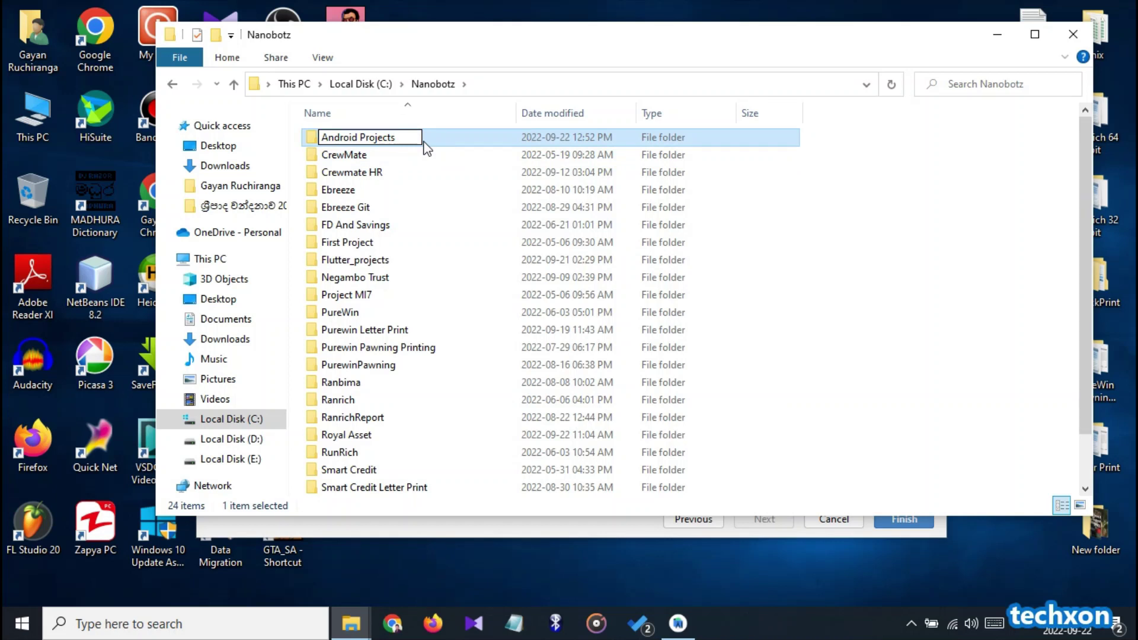
key("ctrl+a")
type("Android")
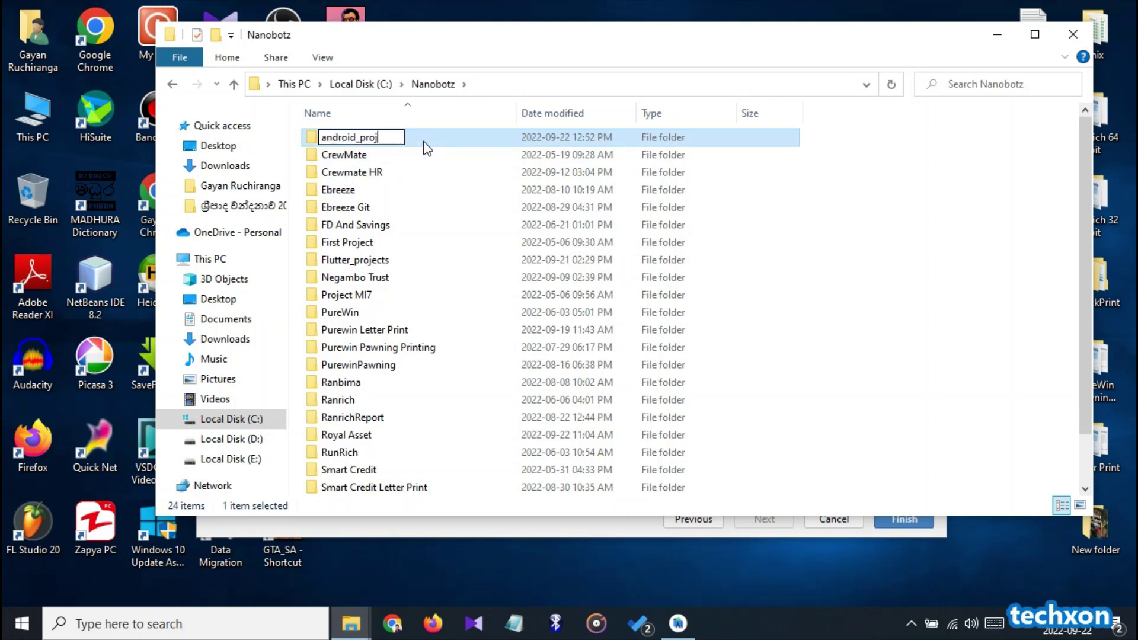
type("_projects")
key("Return")
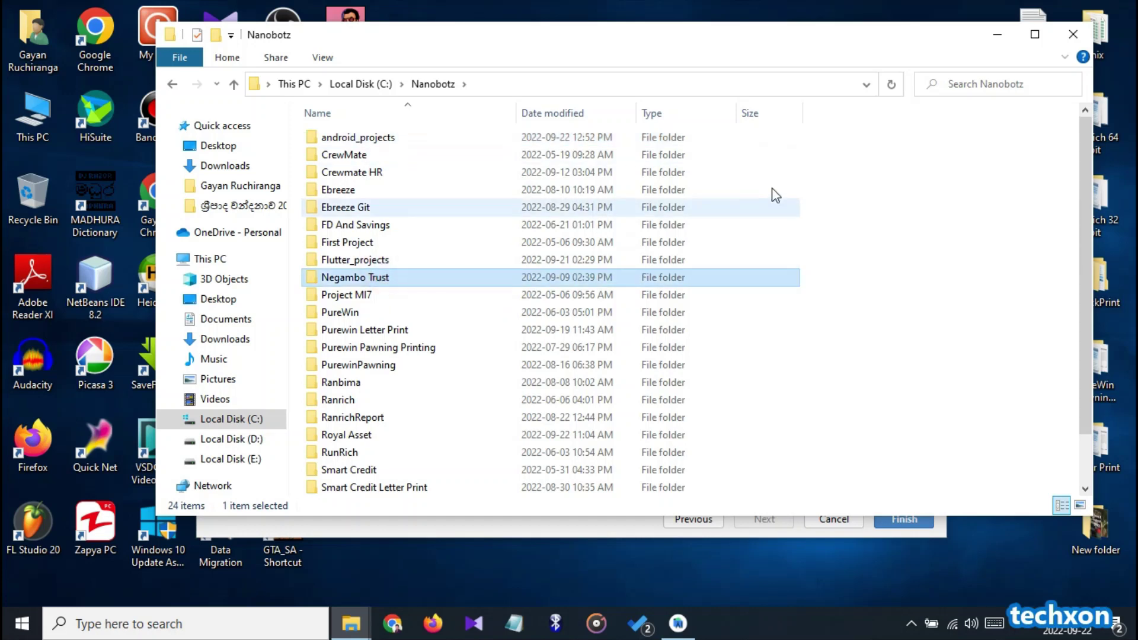
left_click(1072, 34)
Step: Set the project's save location to the C:\Nanobotz\android_projects folder
left_click(871, 224)
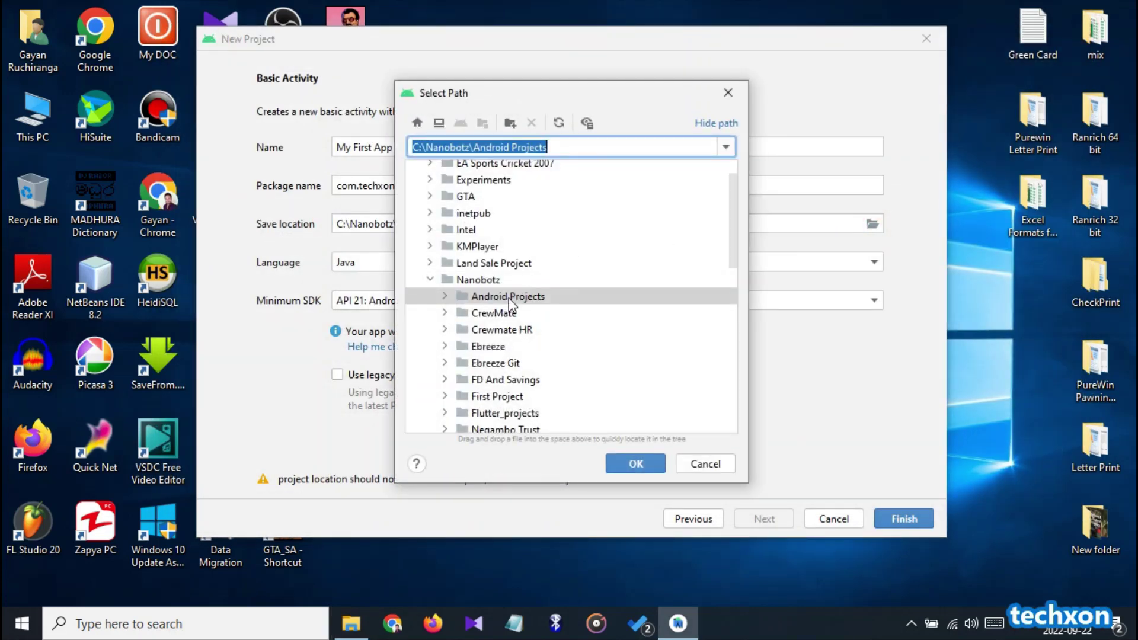
left_click(431, 279)
left_click(431, 279)
scroll(502, 274, "up", 1)
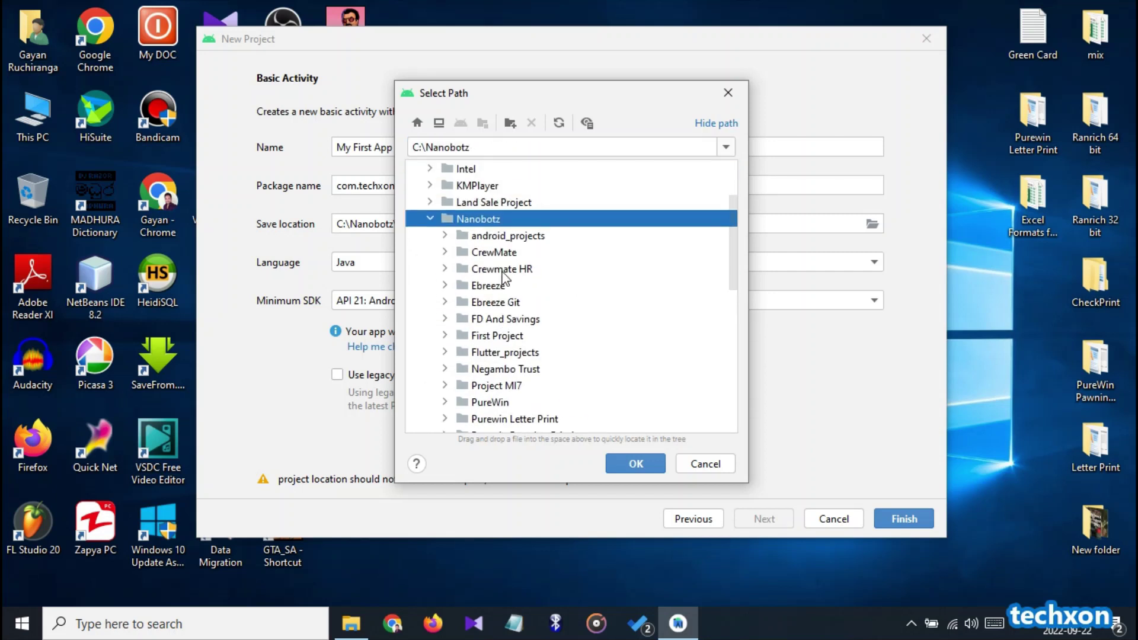
double_click(499, 233)
left_click(635, 463)
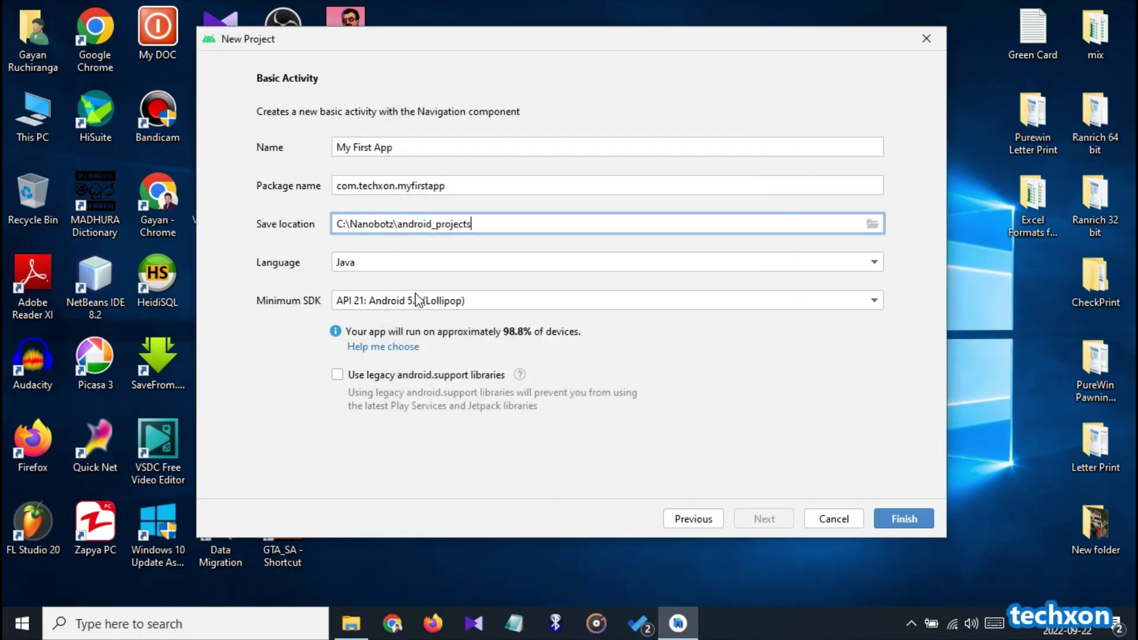
Step: Create the project, completing the Android SDK Platform 32 installation, and maximize the new project's window
left_click(899, 521)
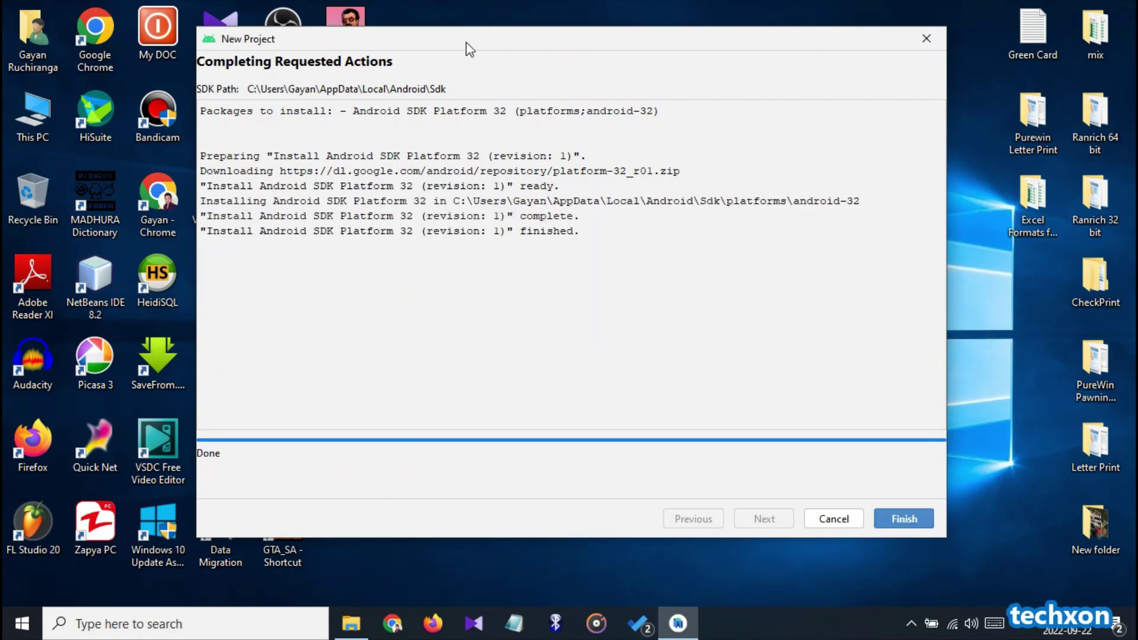
left_click_drag(466, 42, 487, 39)
left_click(921, 523)
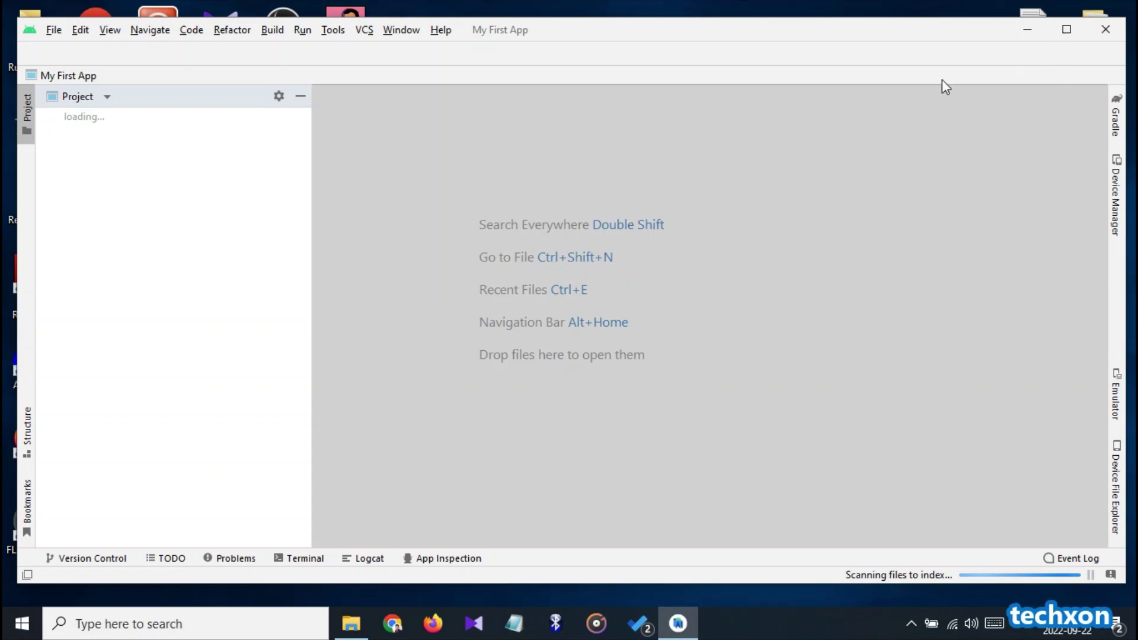
double_click(534, 29)
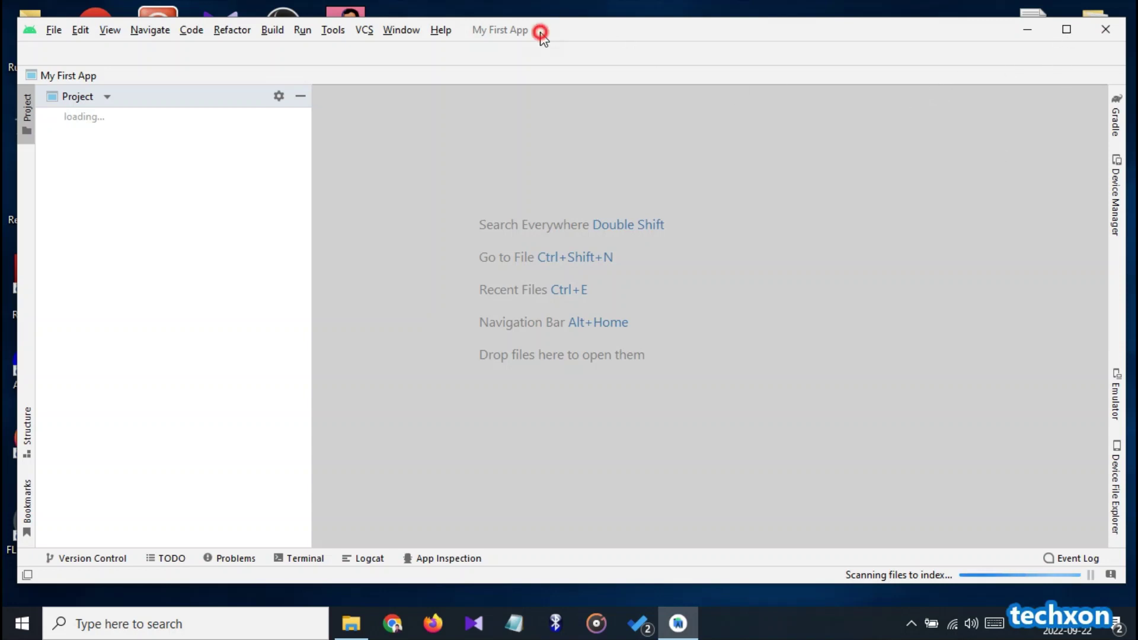
left_click(1065, 33)
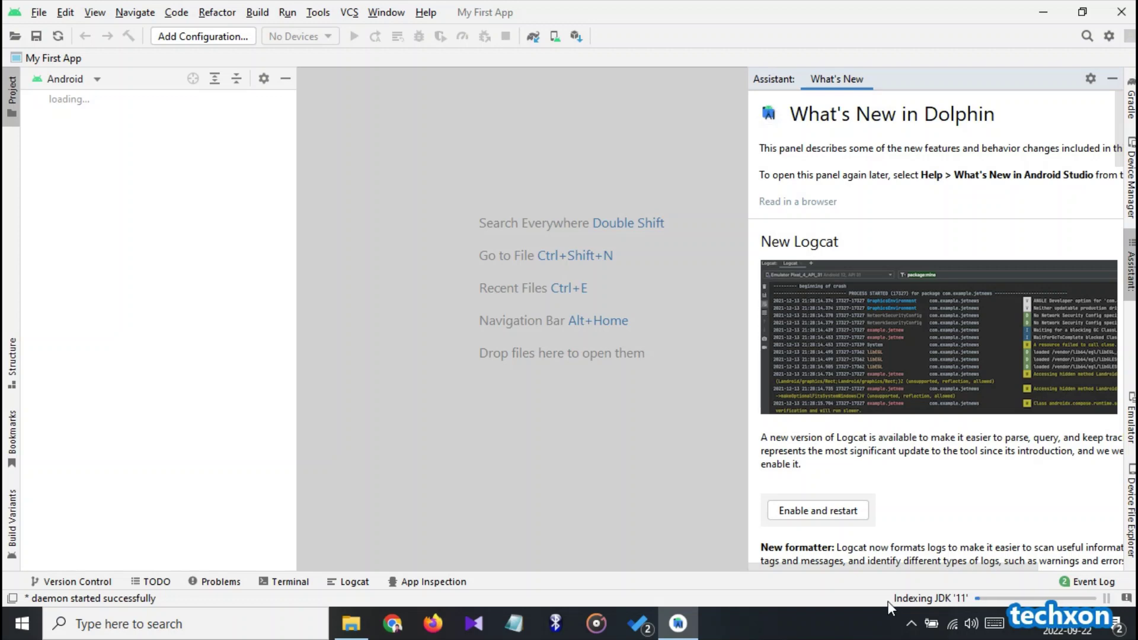
Step: Read through the What's New in Dolphin notes from start to end and return to their beginning
scroll(956, 235, "down", 5)
scroll(971, 232, "down", 2)
scroll(970, 232, "up", 7)
scroll(969, 234, "down", 10)
scroll(970, 238, "down", 18)
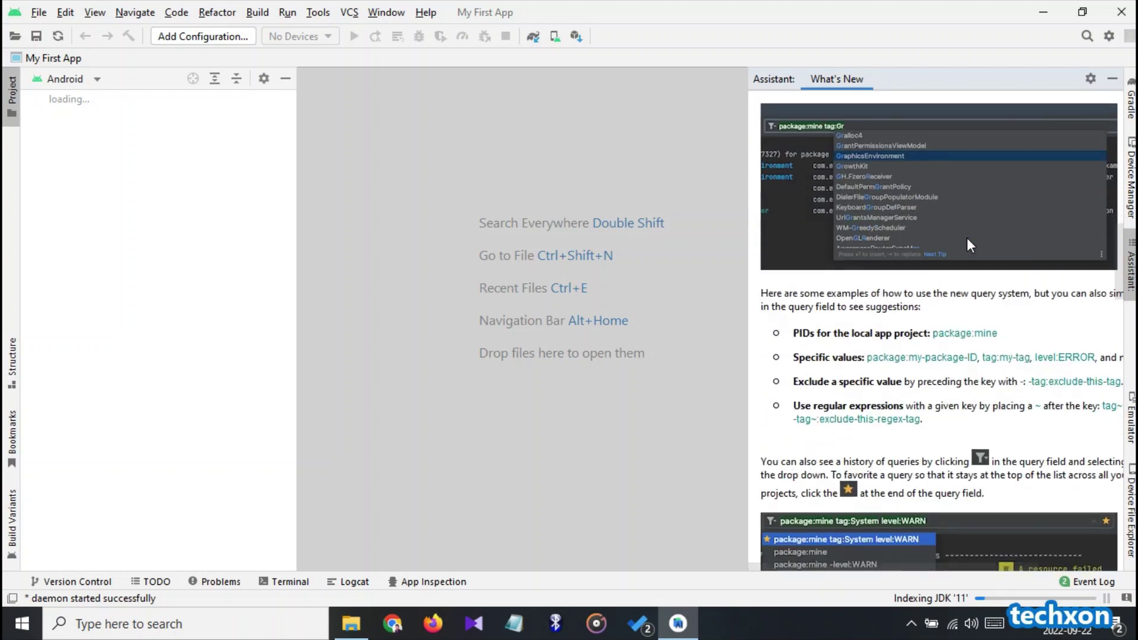
scroll(964, 239, "down", 20)
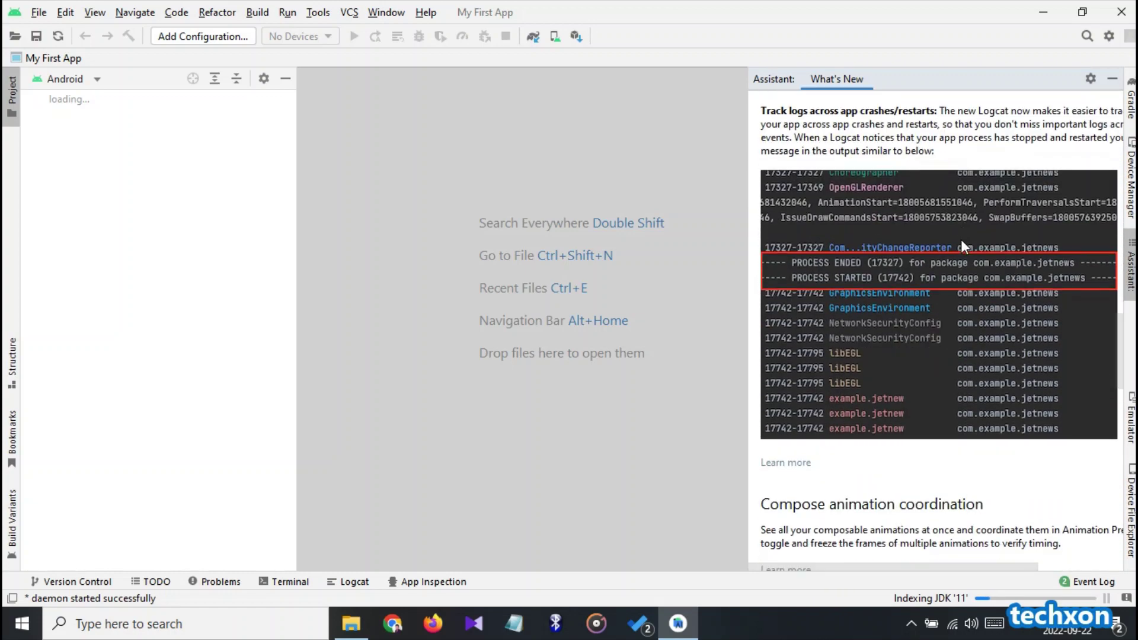
scroll(961, 243, "down", 20)
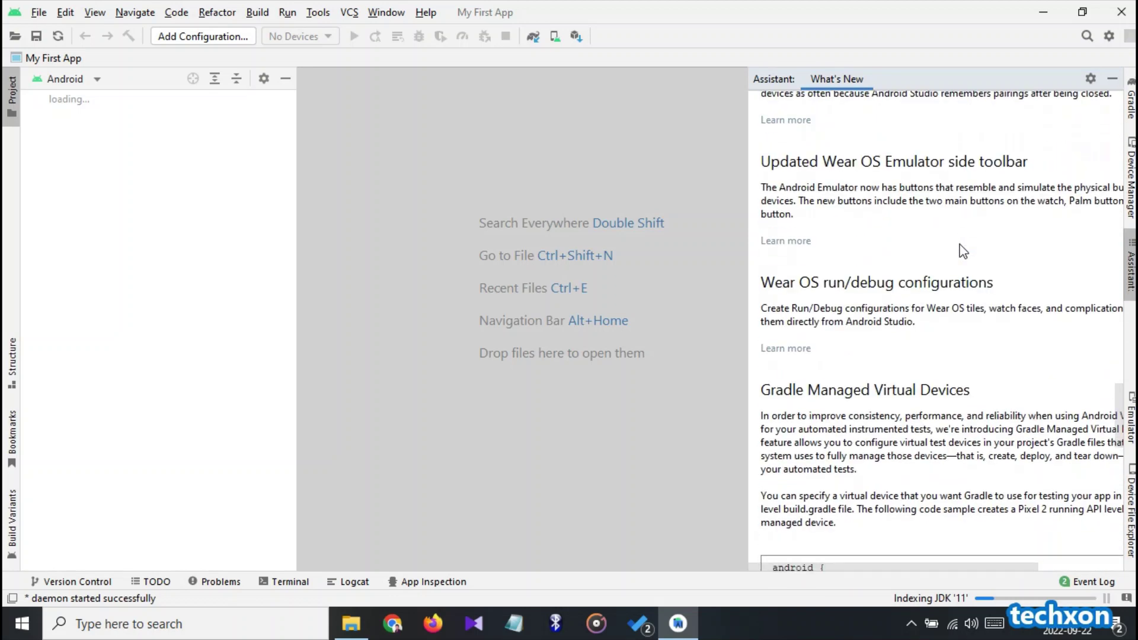
scroll(961, 244, "down", 8)
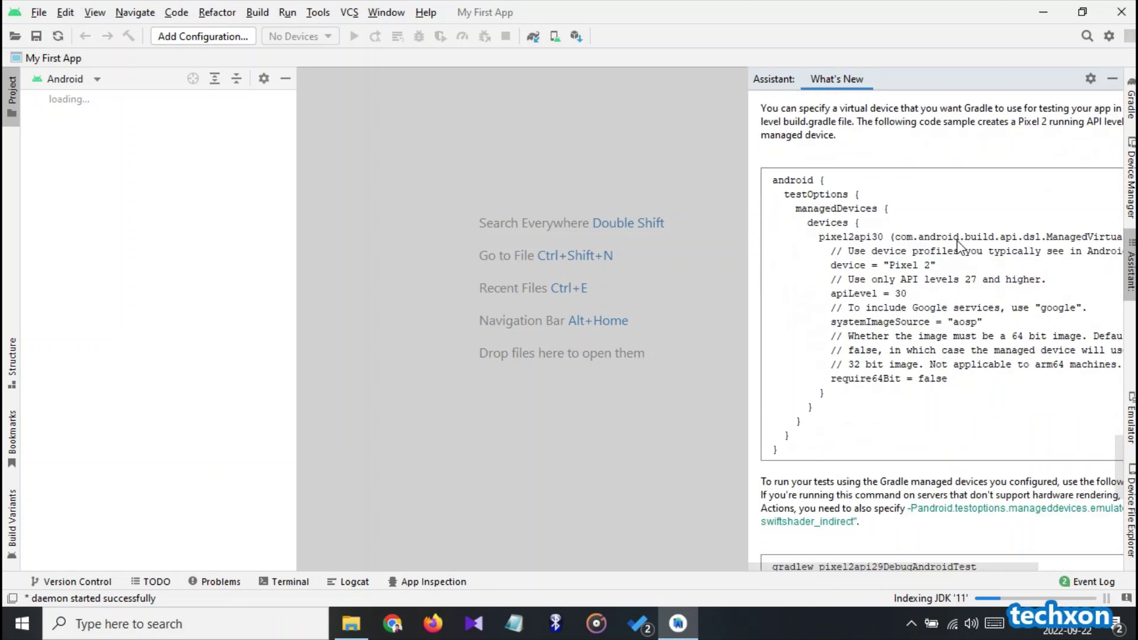
scroll(960, 247, "down", 5)
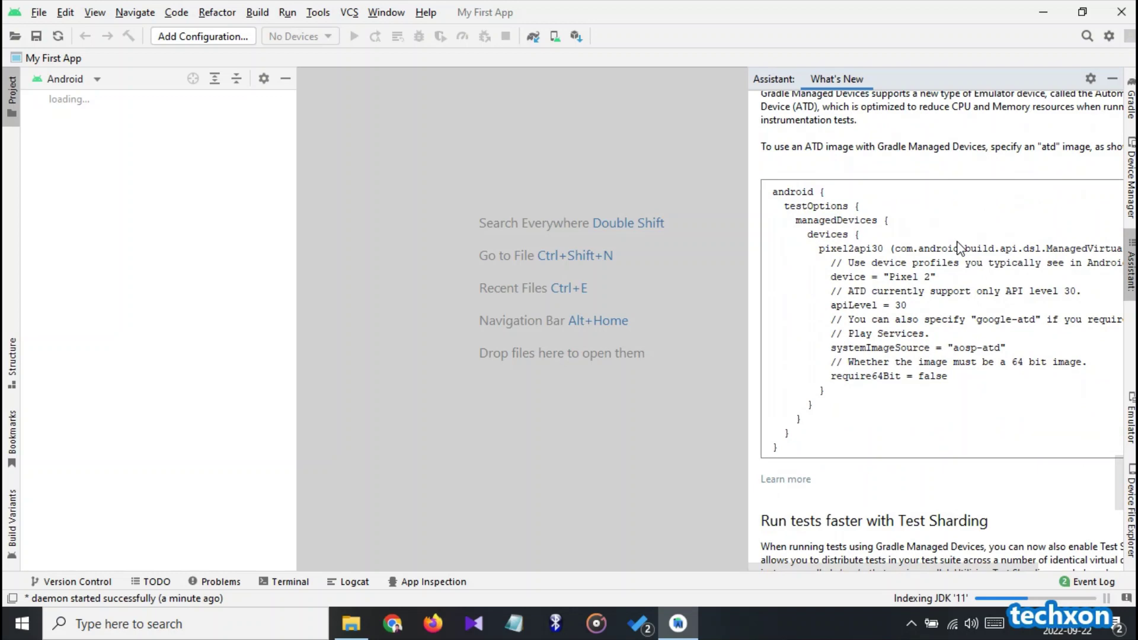
scroll(956, 248, "down", 7)
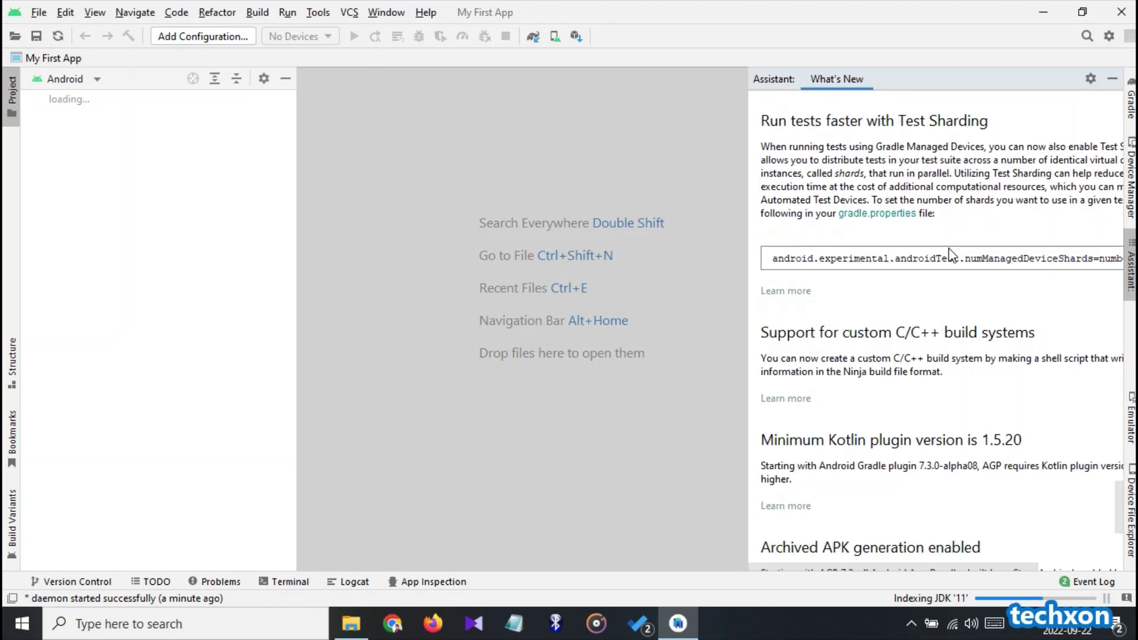
scroll(951, 254, "down", 7)
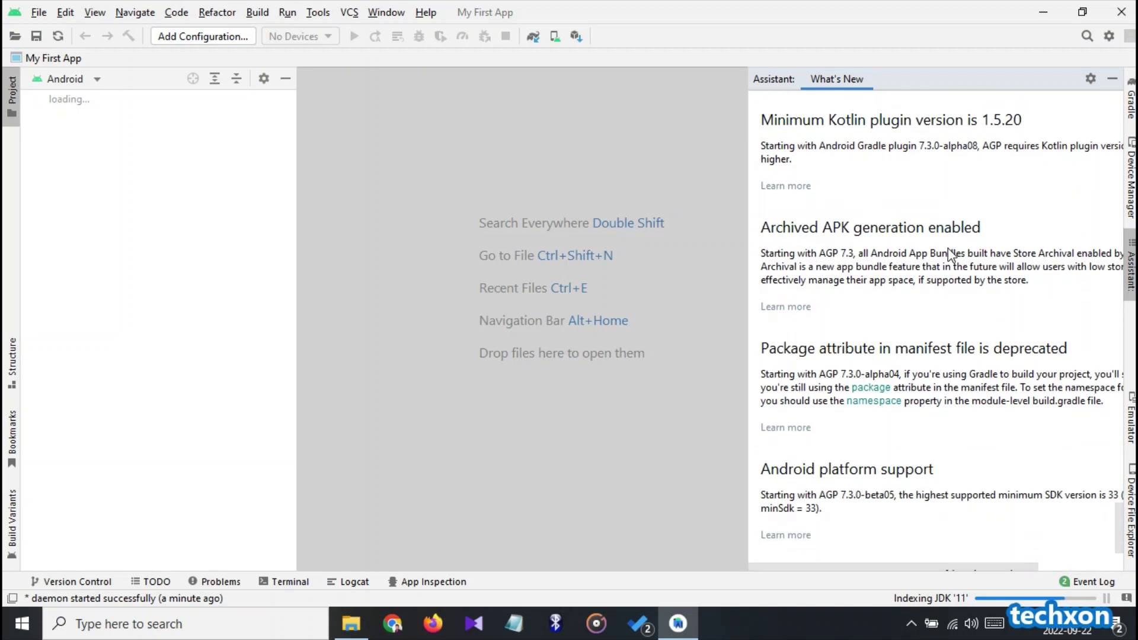
scroll(951, 255, "down", 7)
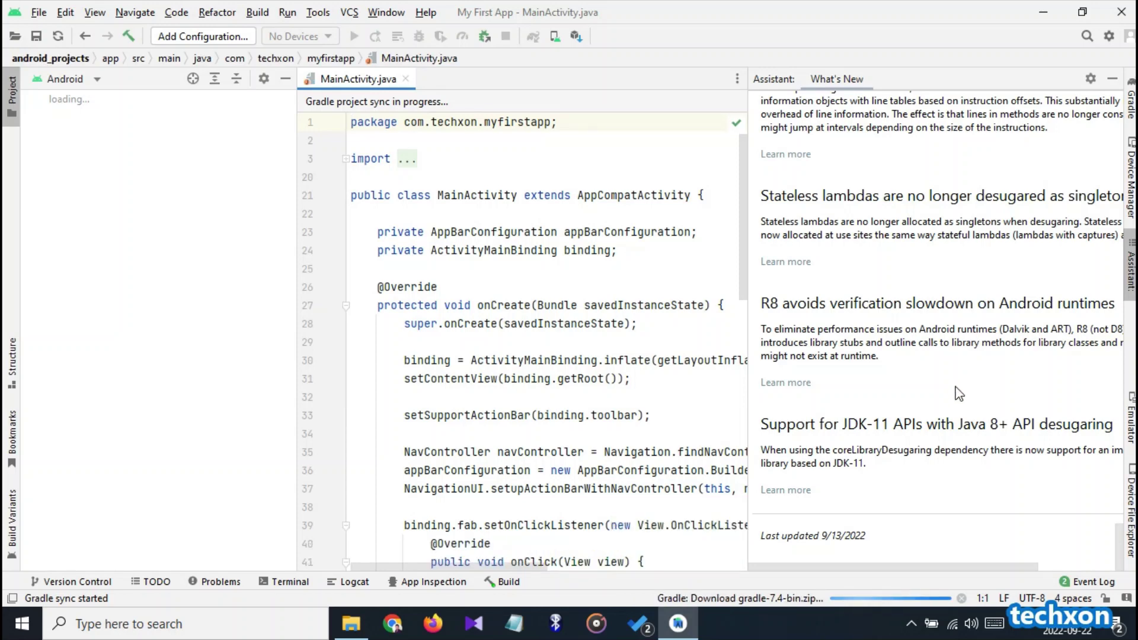
scroll(959, 394, "up", 2)
scroll(959, 394, "down", 1)
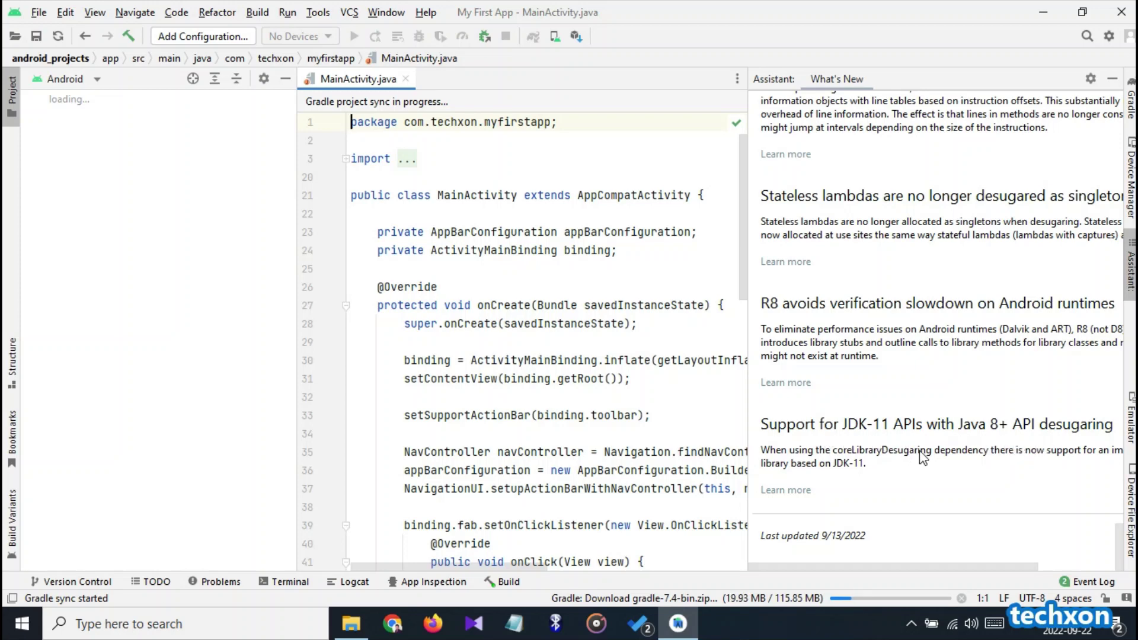
scroll(858, 541, "up", 10)
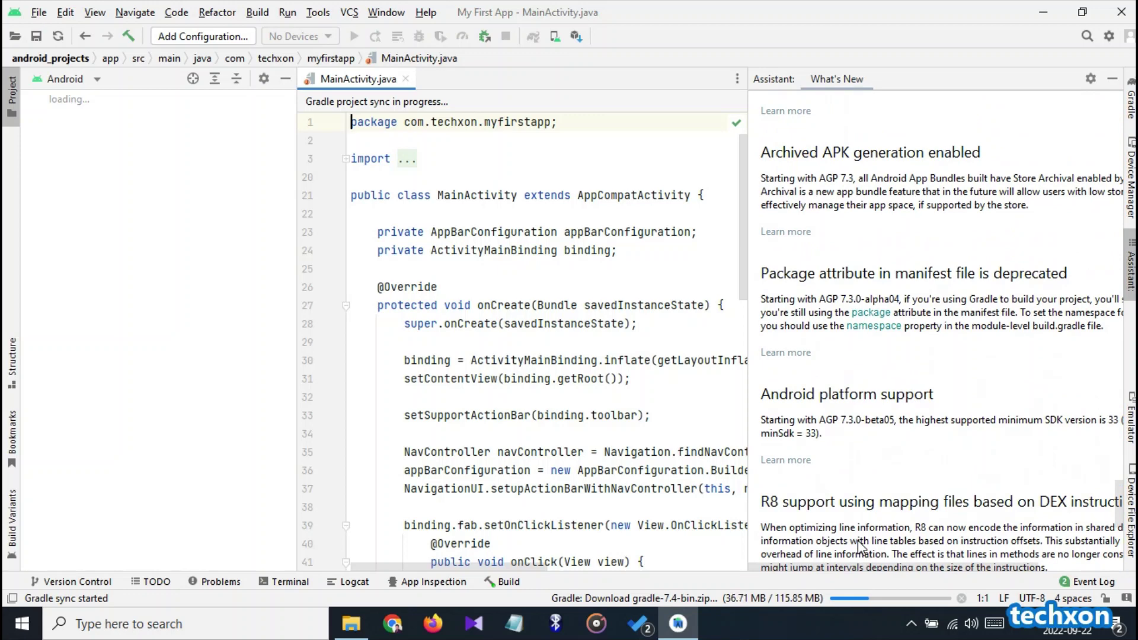
scroll(858, 541, "down", 10)
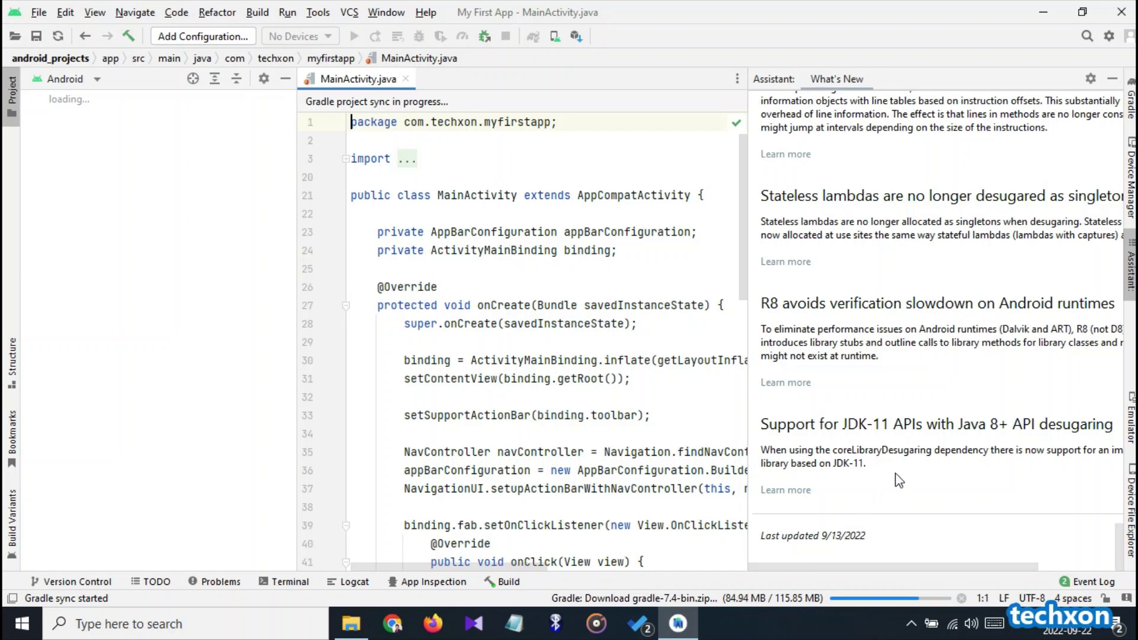
scroll(916, 452, "up", 2)
scroll(915, 451, "down", 2)
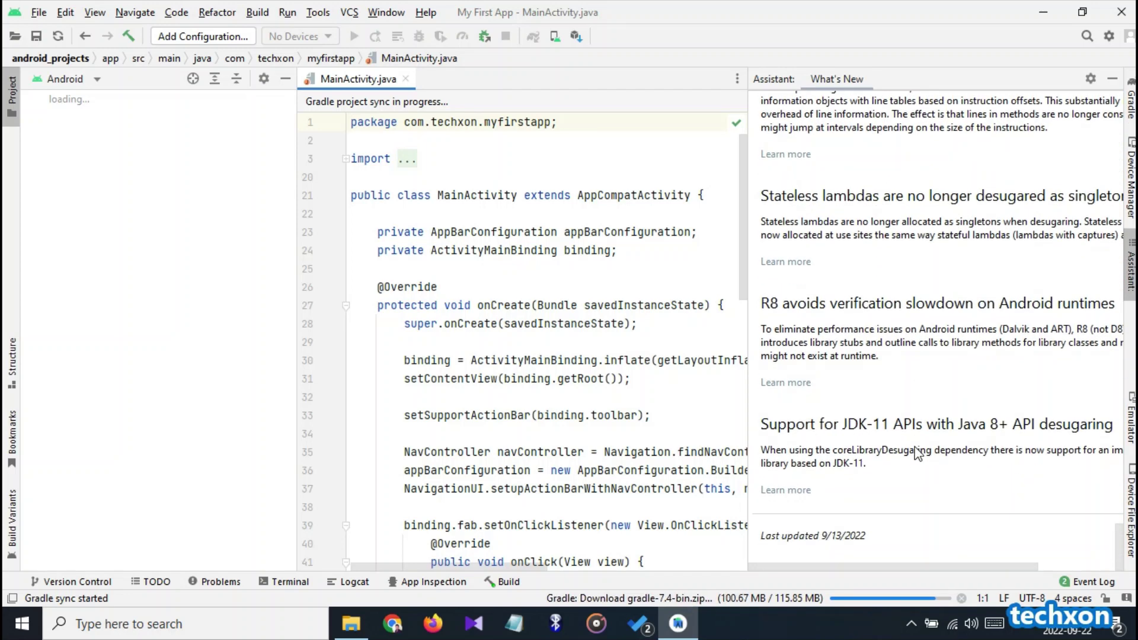
scroll(916, 454, "up", 3)
scroll(905, 455, "up", 5)
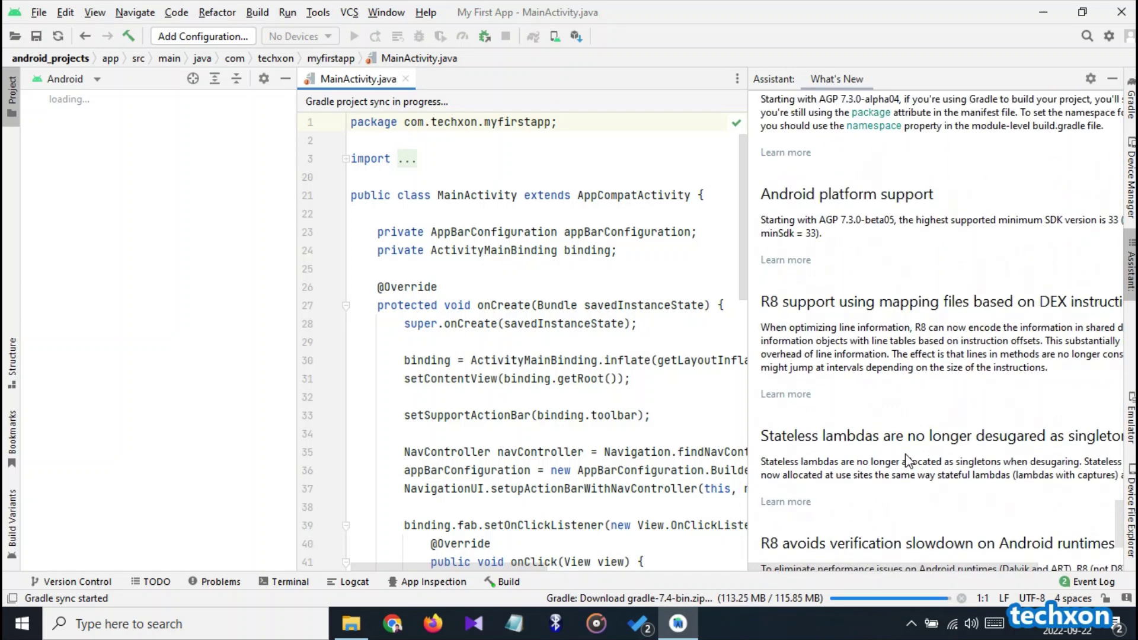
scroll(903, 461, "up", 6)
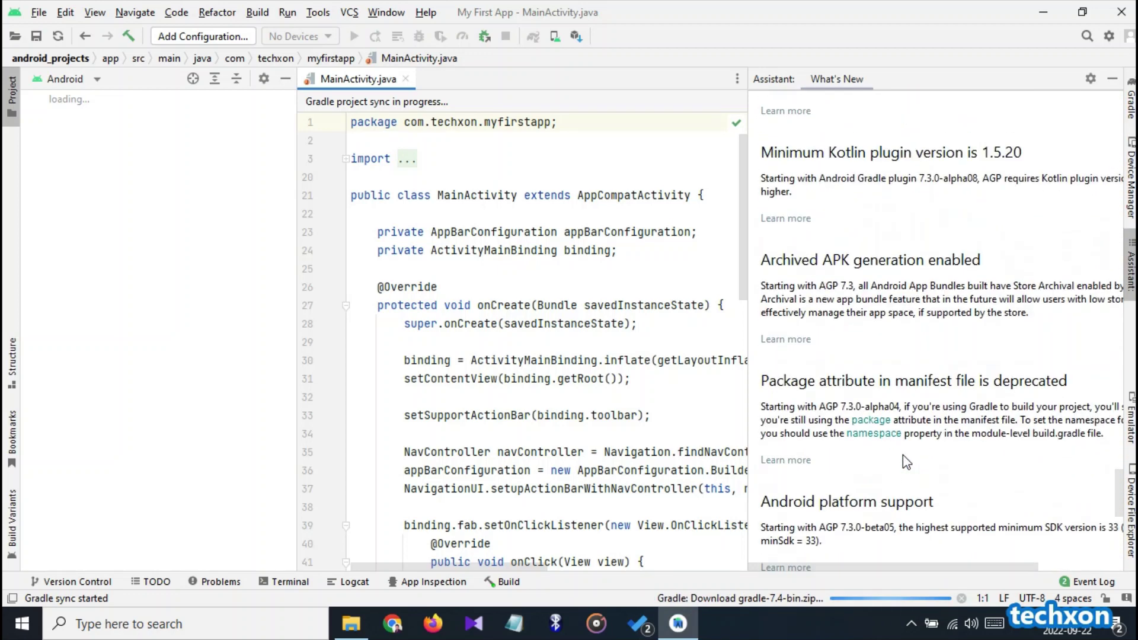
scroll(902, 461, "up", 6)
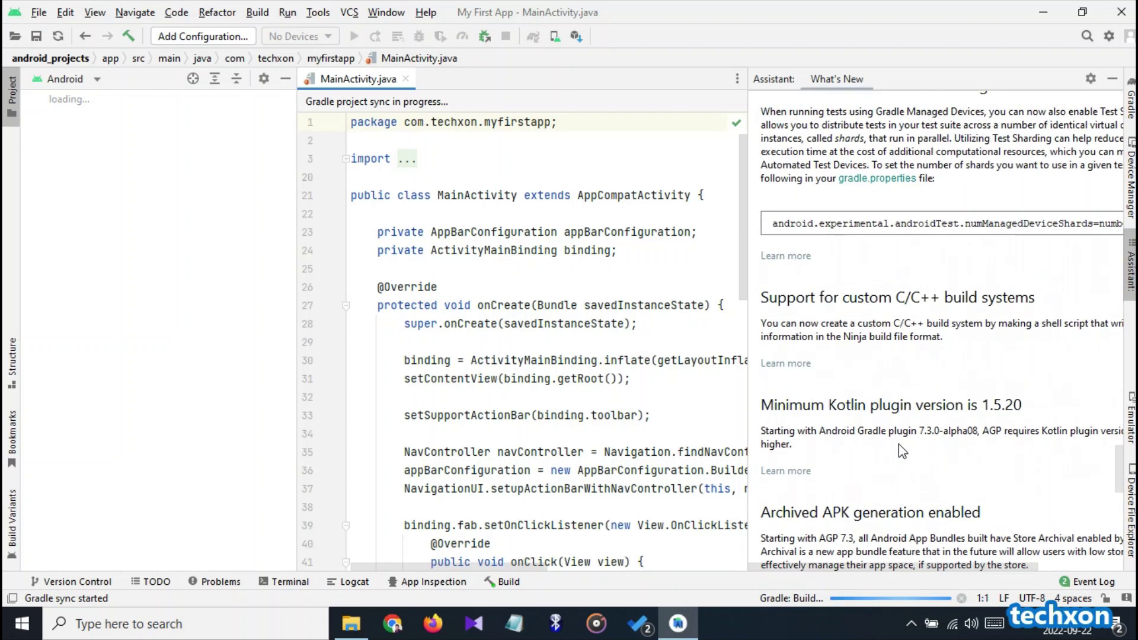
scroll(868, 403, "up", 6)
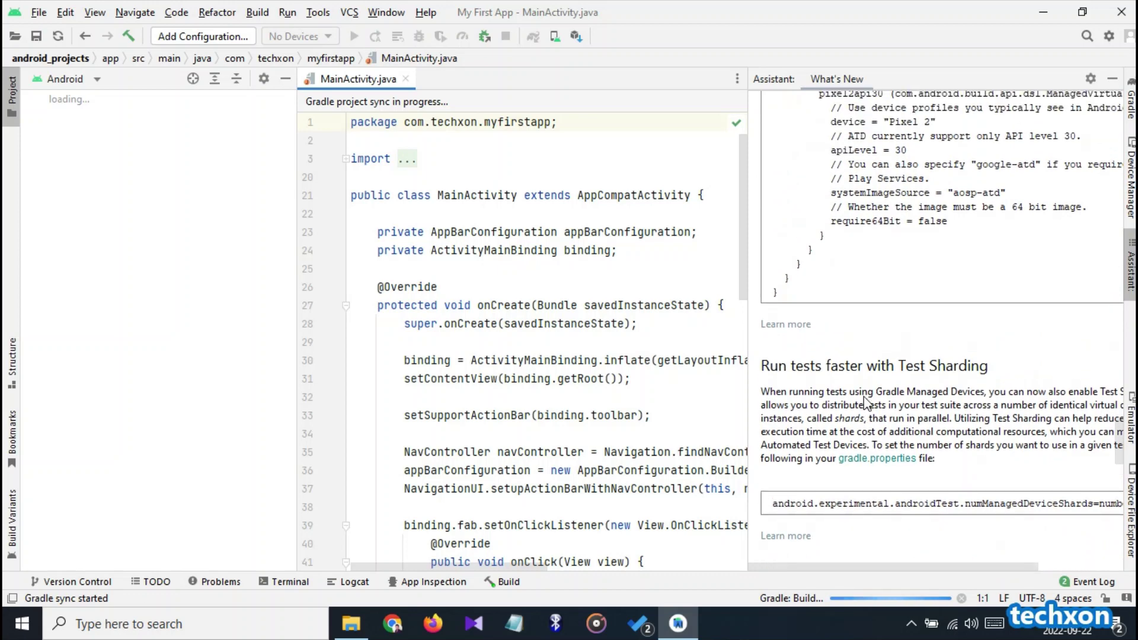
scroll(867, 405, "up", 6)
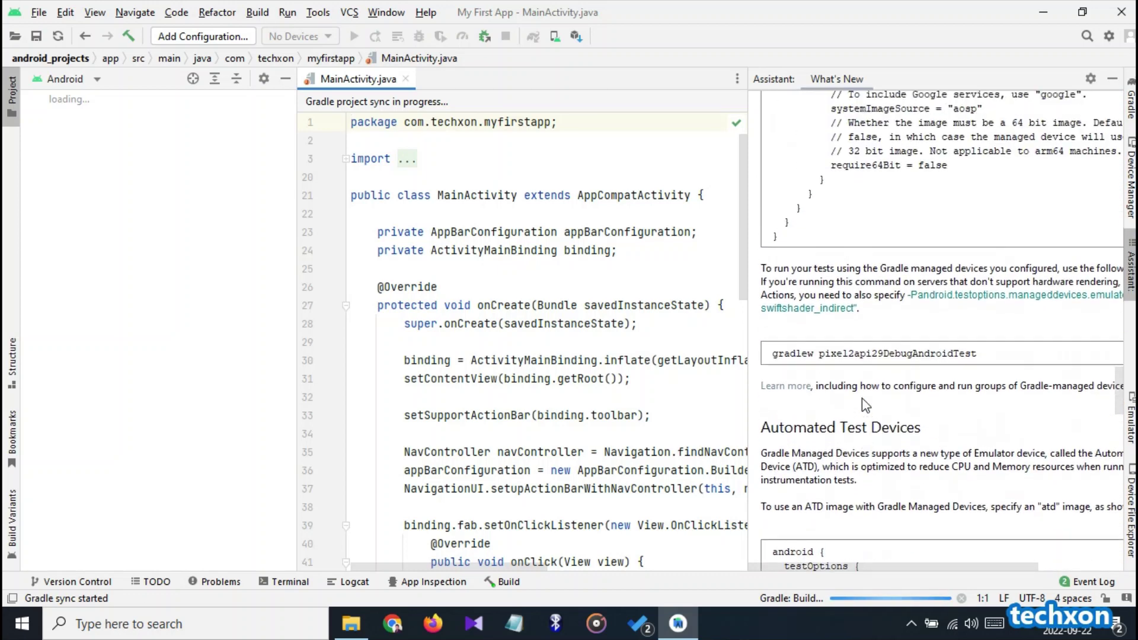
scroll(909, 385, "up", 10)
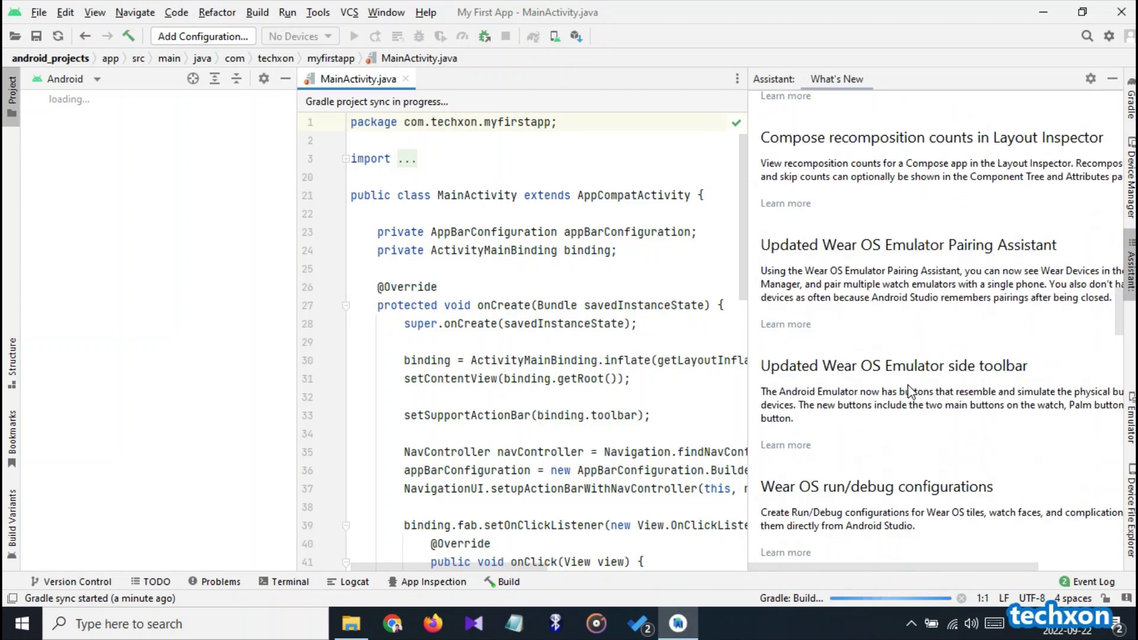
scroll(907, 393, "up", 10)
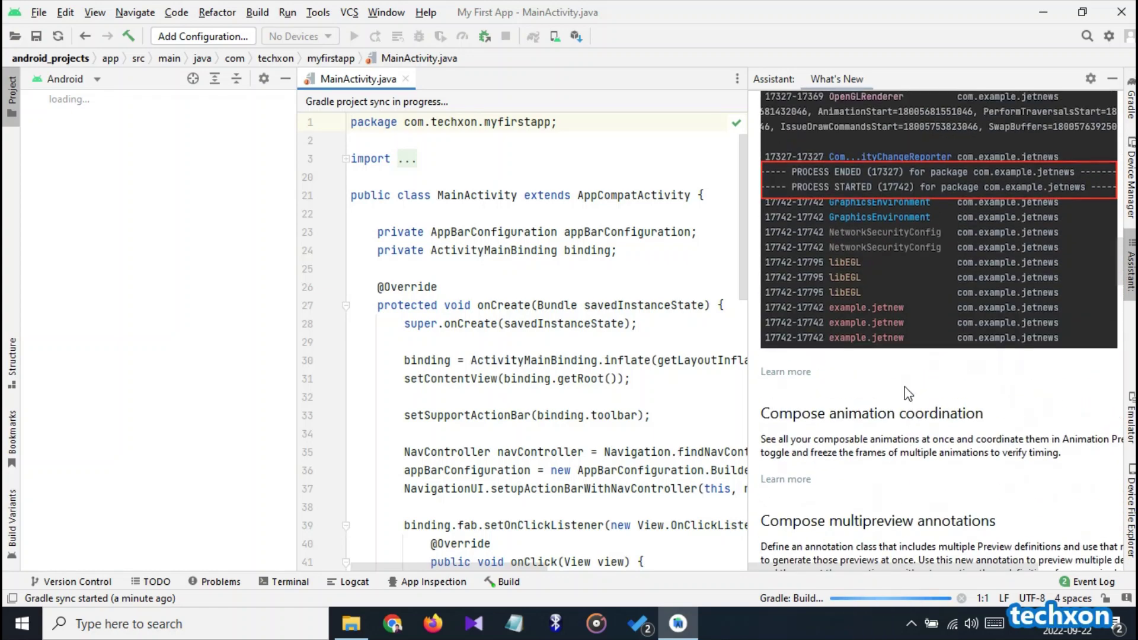
scroll(905, 392, "up", 5)
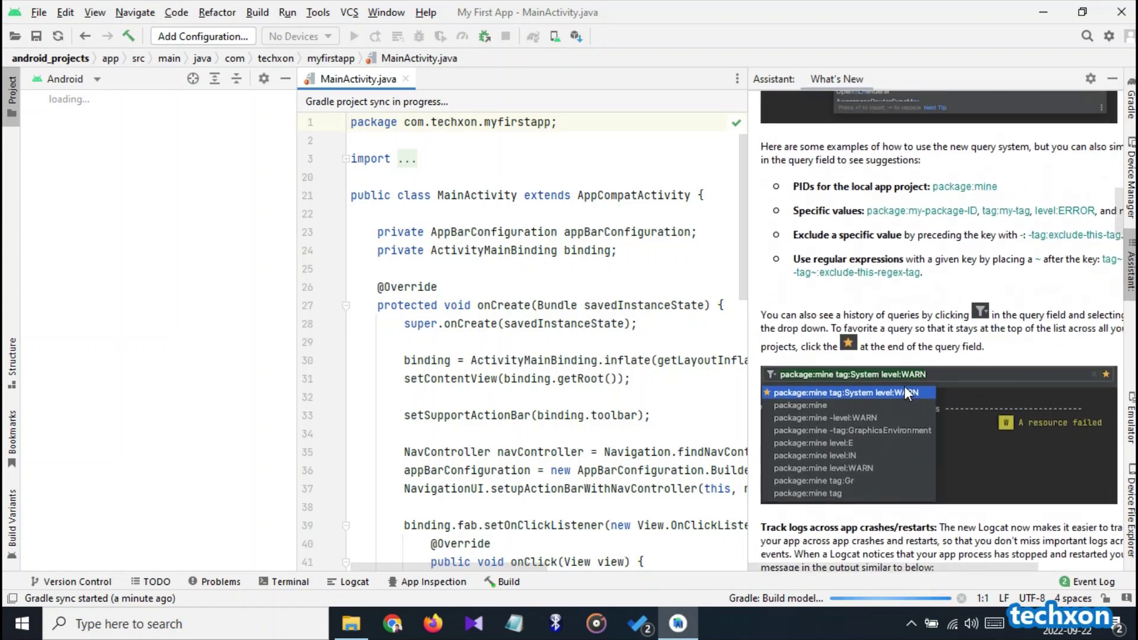
scroll(905, 390, "up", 15)
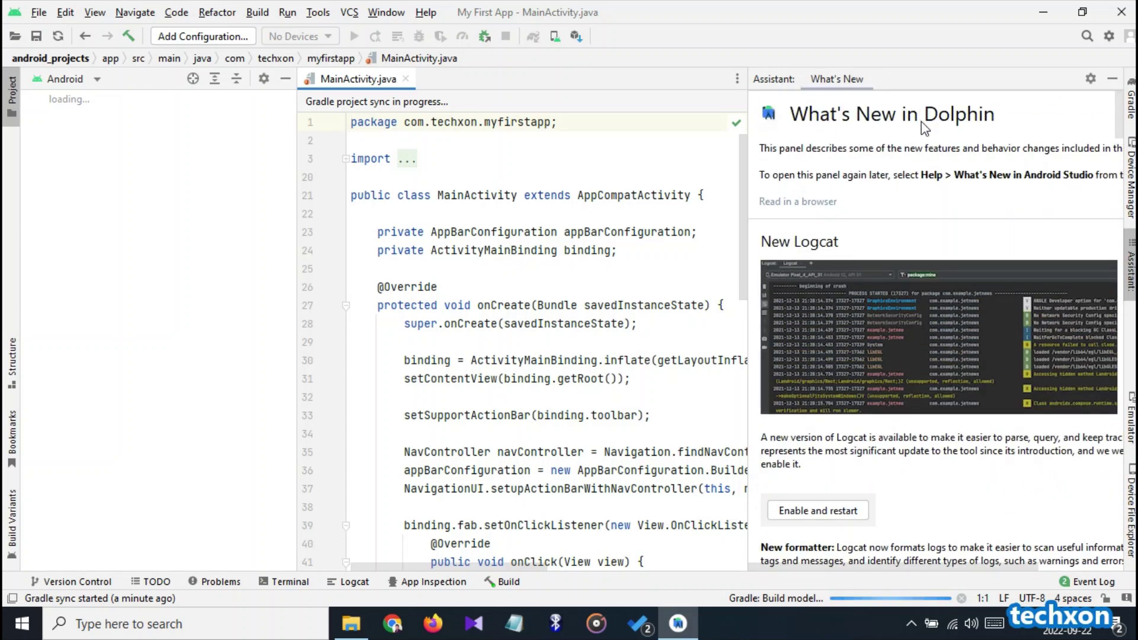
Step: Hide the What's New assistant and narrow the project file pane to widen the MainActivity.java editor
left_click(1112, 78)
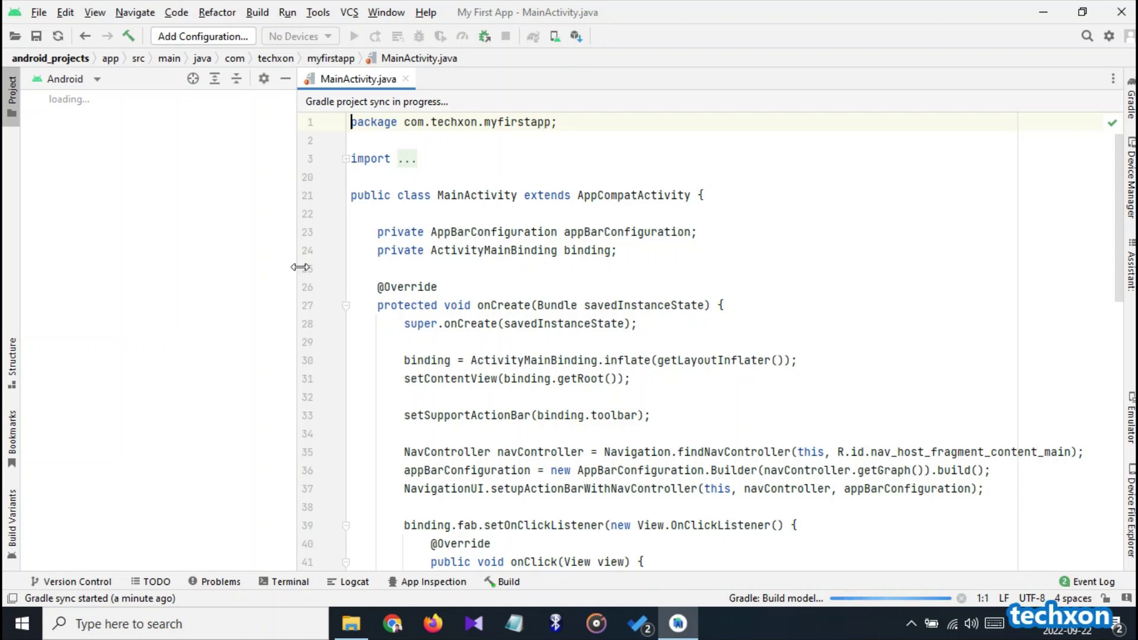
left_click_drag(299, 268, 222, 269)
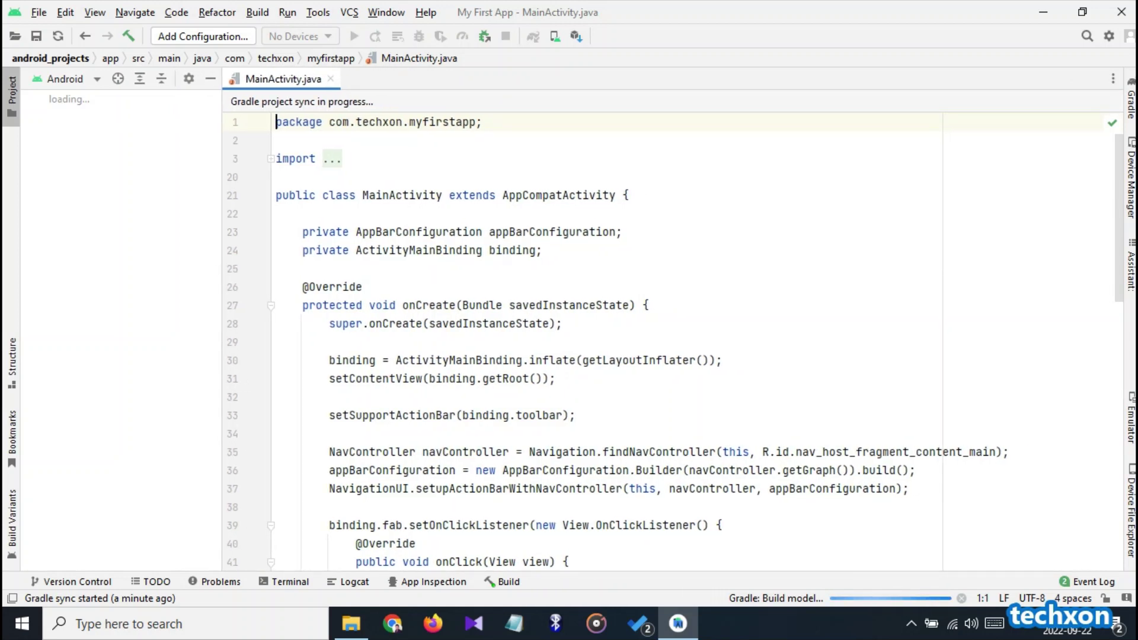